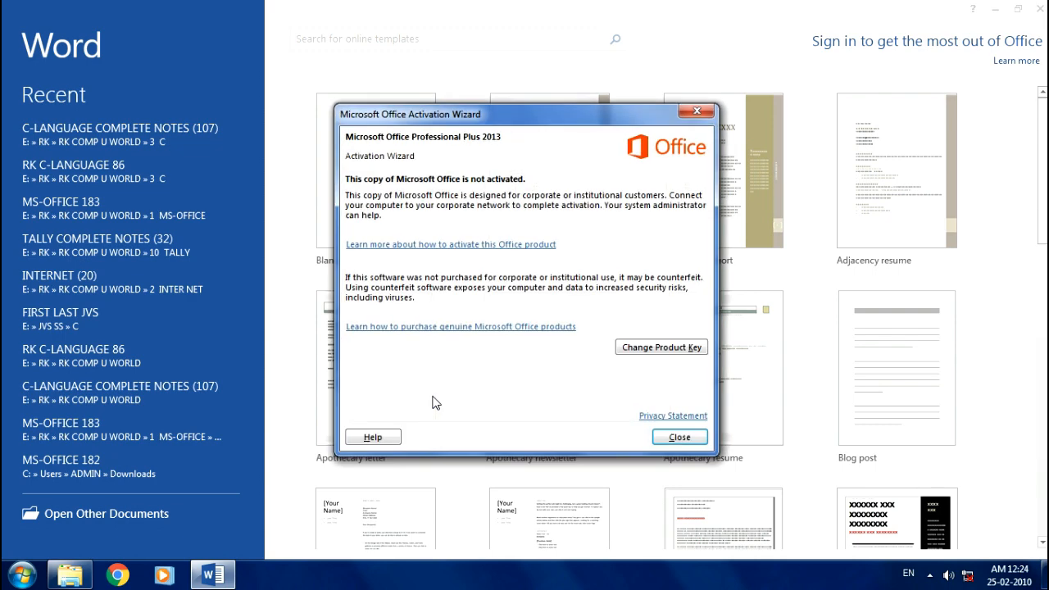
- Dismiss the Office activation notice and start a new blank document
click(695, 109)
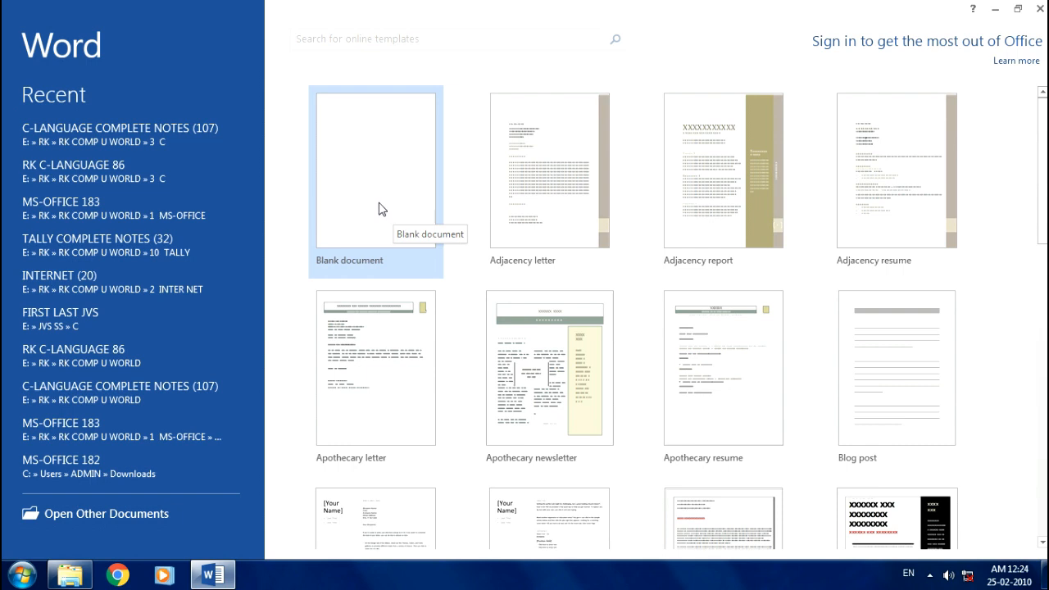
click(379, 209)
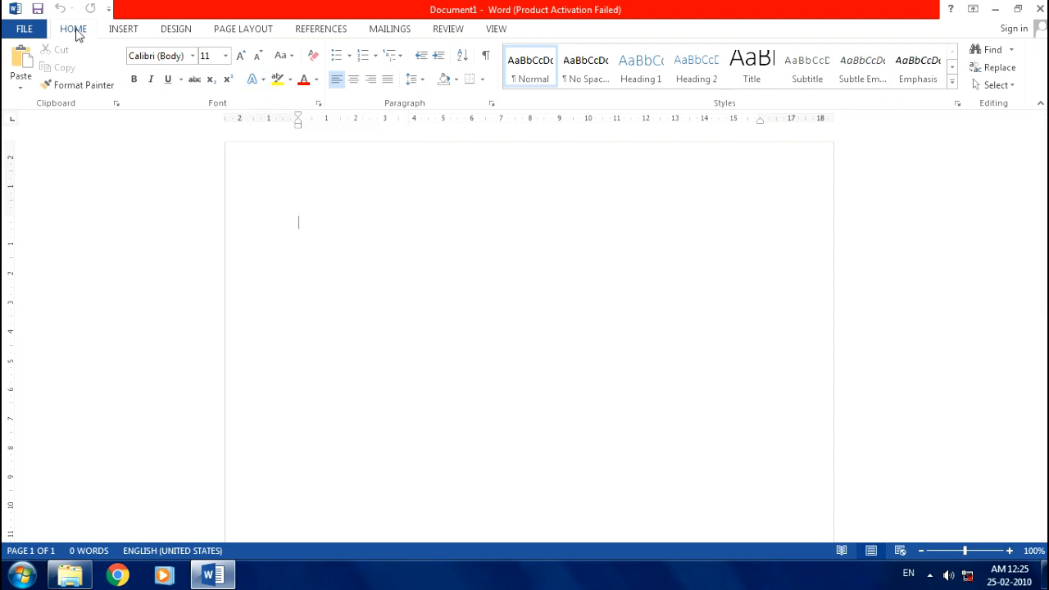
- Set the font to Times New Roman, size 18
click(192, 57)
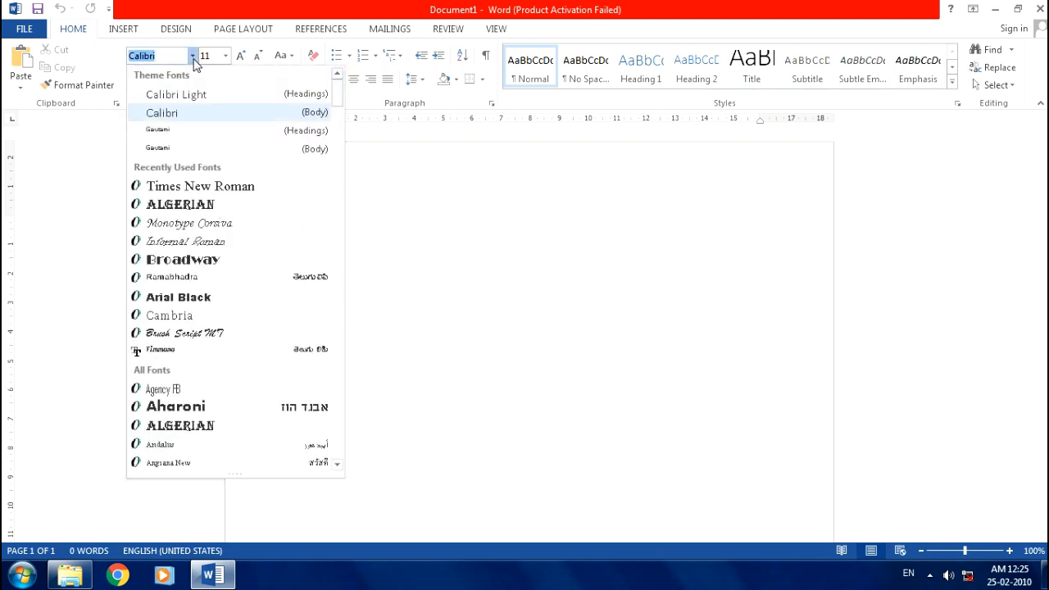
click(238, 190)
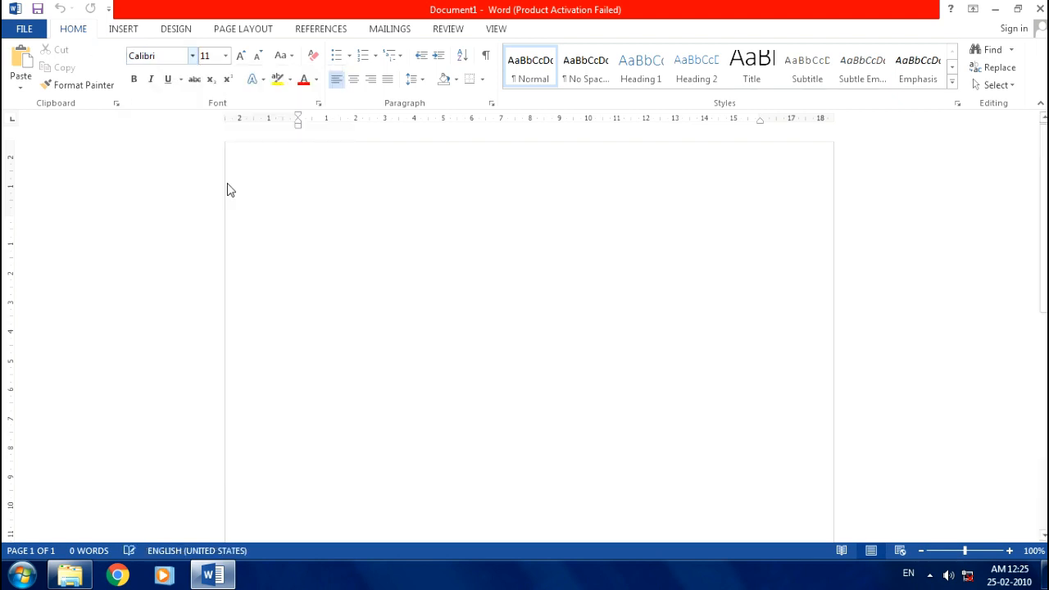
click(228, 58)
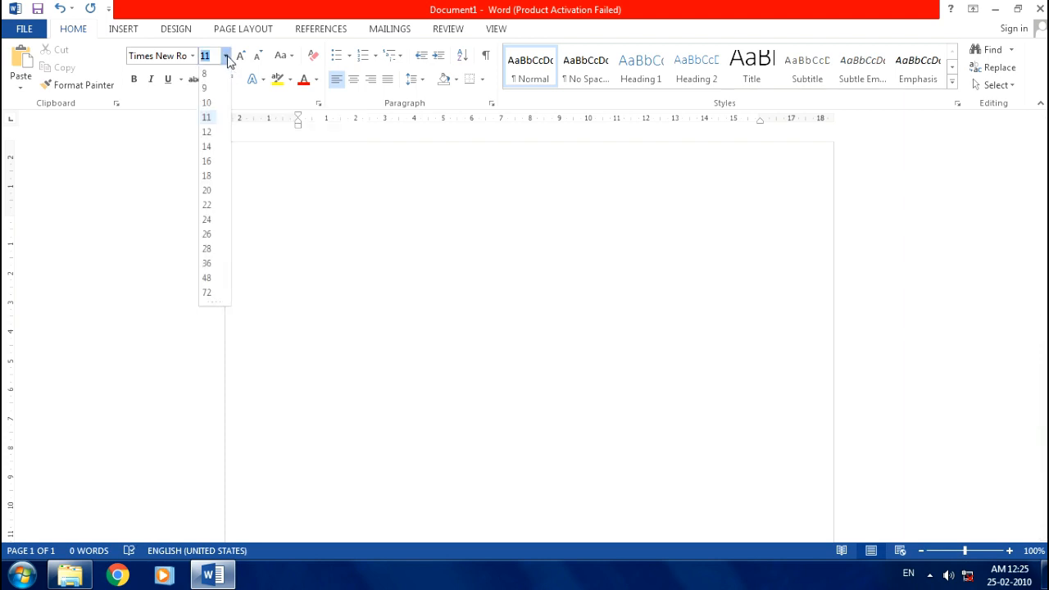
click(209, 175)
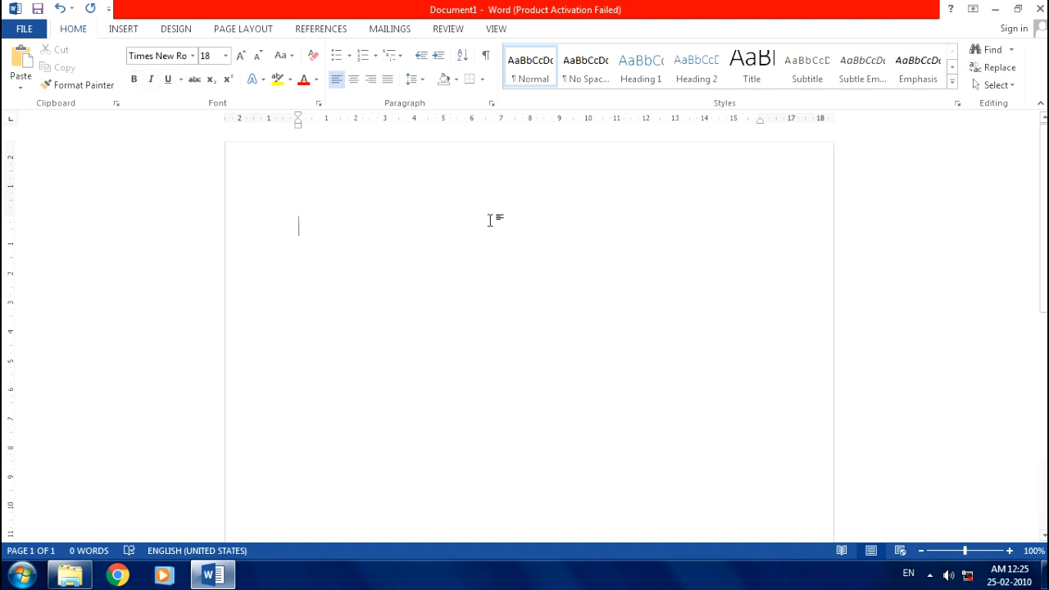
- Make the line centred, bold and underlined with 1.5 line spacing
key(ctrl+e)
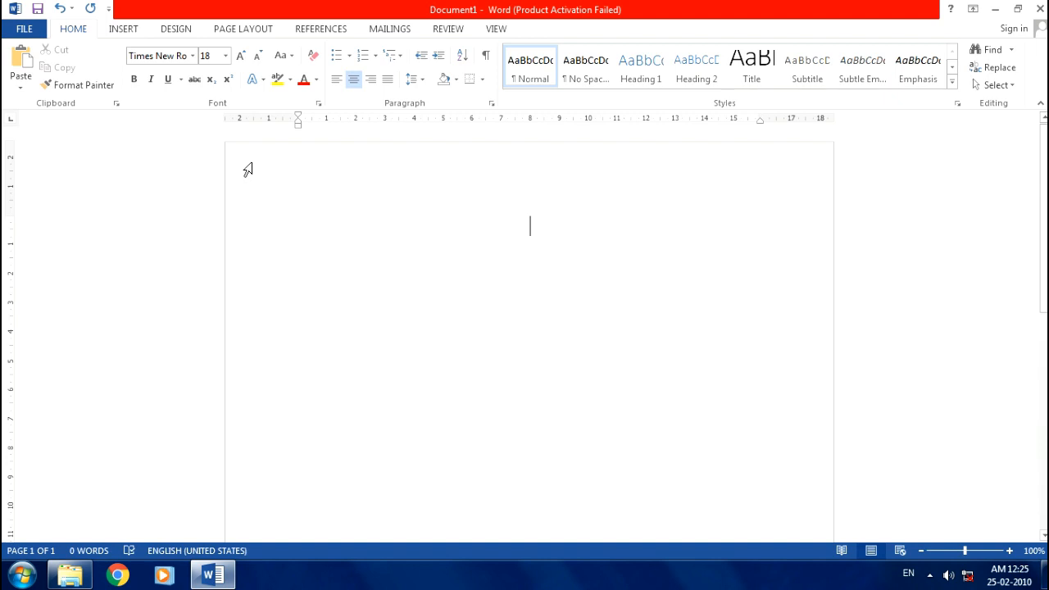
key(ctrl+b)
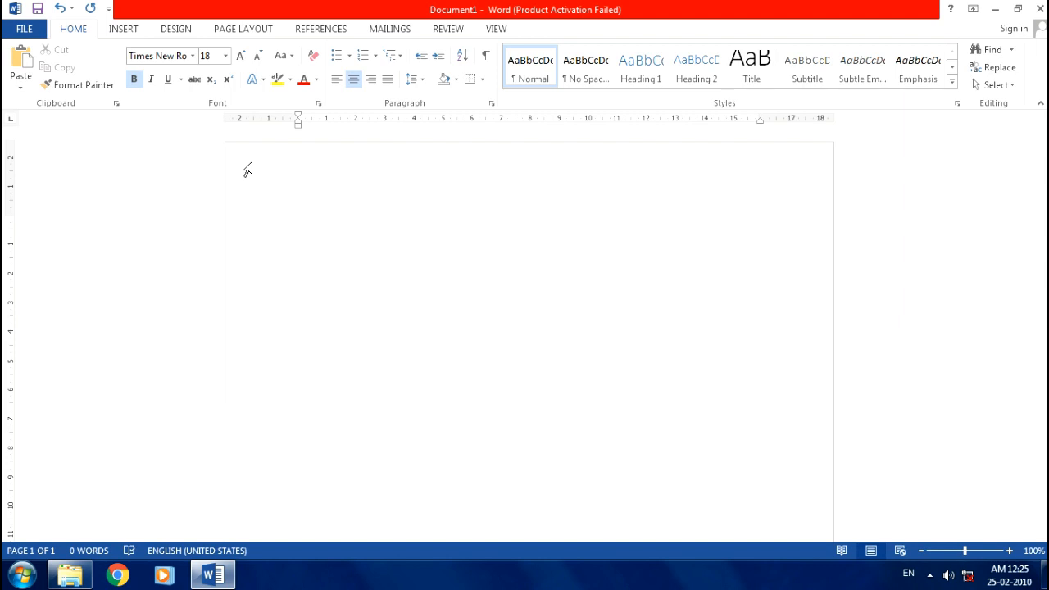
key(ctrl+u)
click(423, 80)
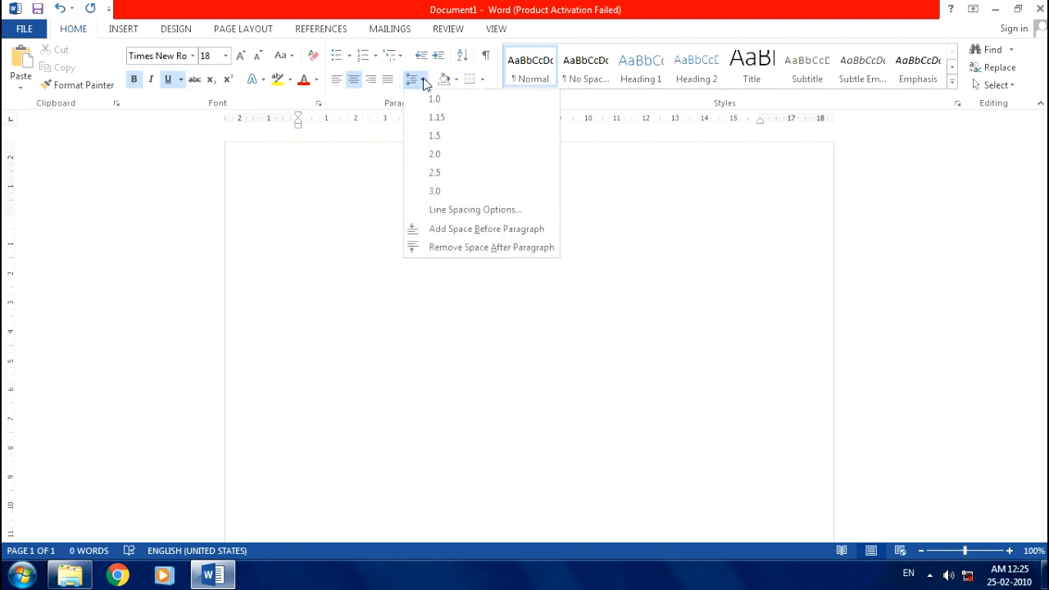
click(435, 136)
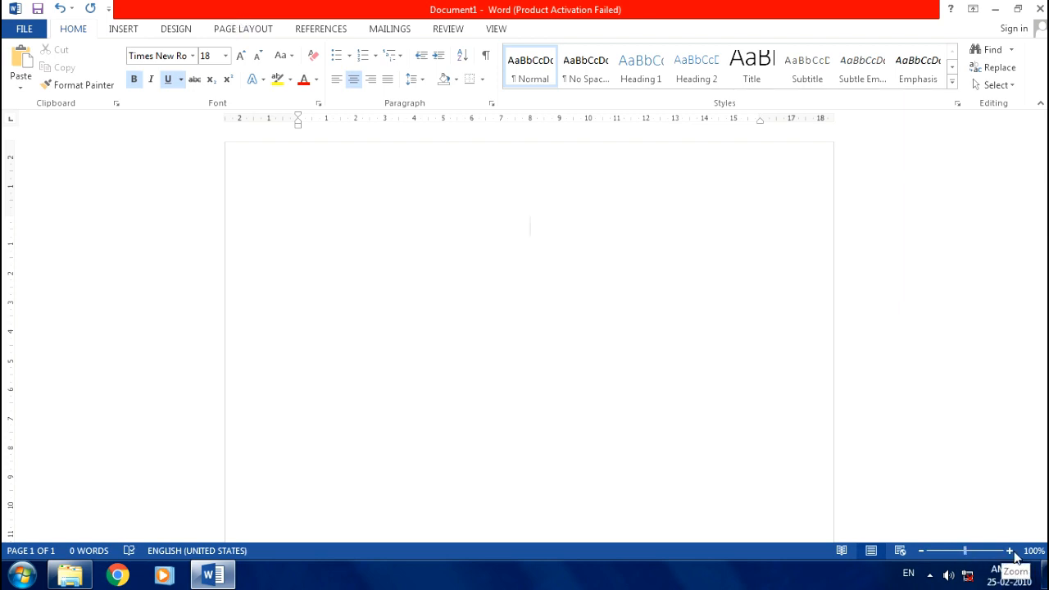
- Set the page to A4 size, portrait orientation and Normal margins
click(238, 33)
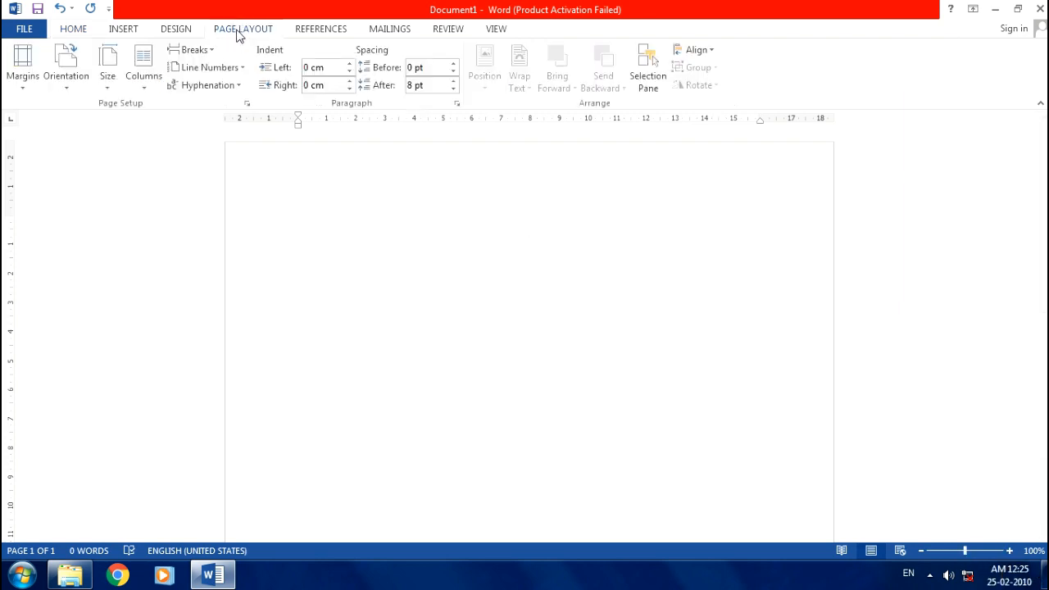
click(108, 88)
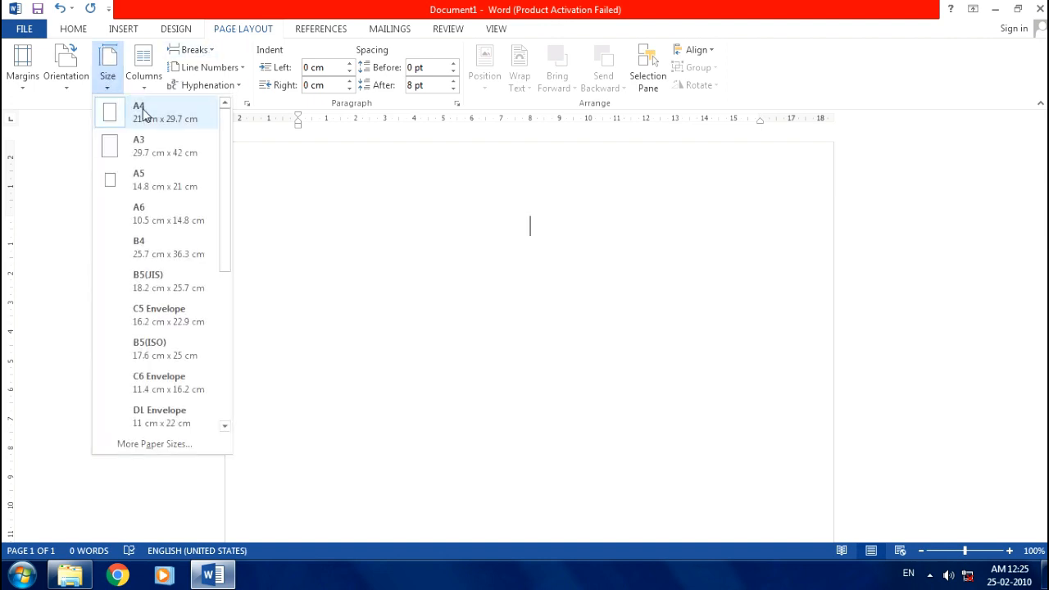
click(143, 115)
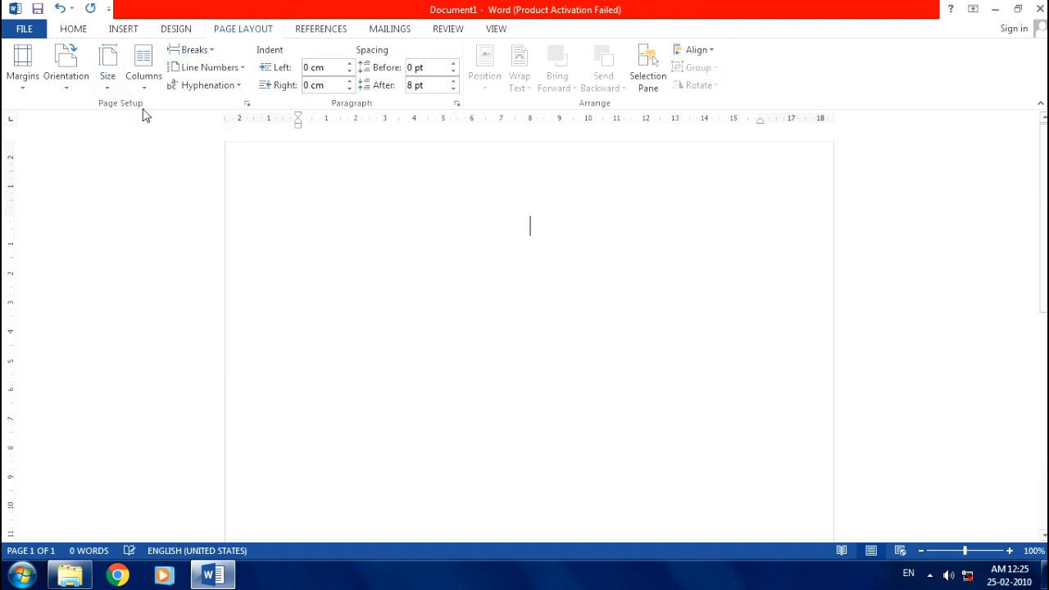
click(79, 88)
click(97, 117)
click(36, 88)
click(82, 121)
- Set left and right indents and spacing before and after to 0
click(336, 69)
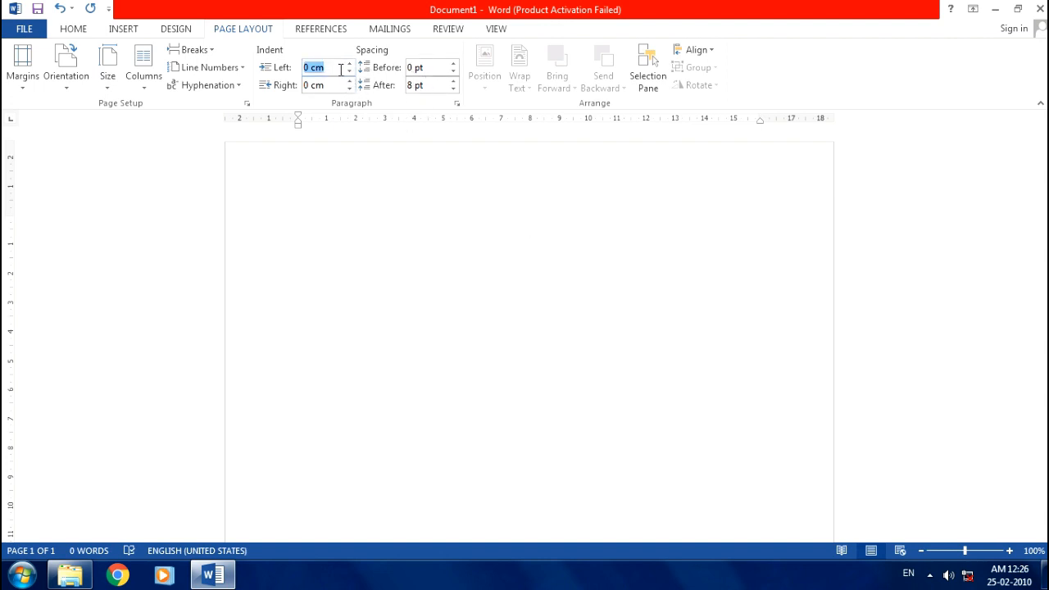
text(0)
click(335, 85)
text(0)
click(422, 69)
text(0)
click(426, 89)
text(0)
click(346, 222)
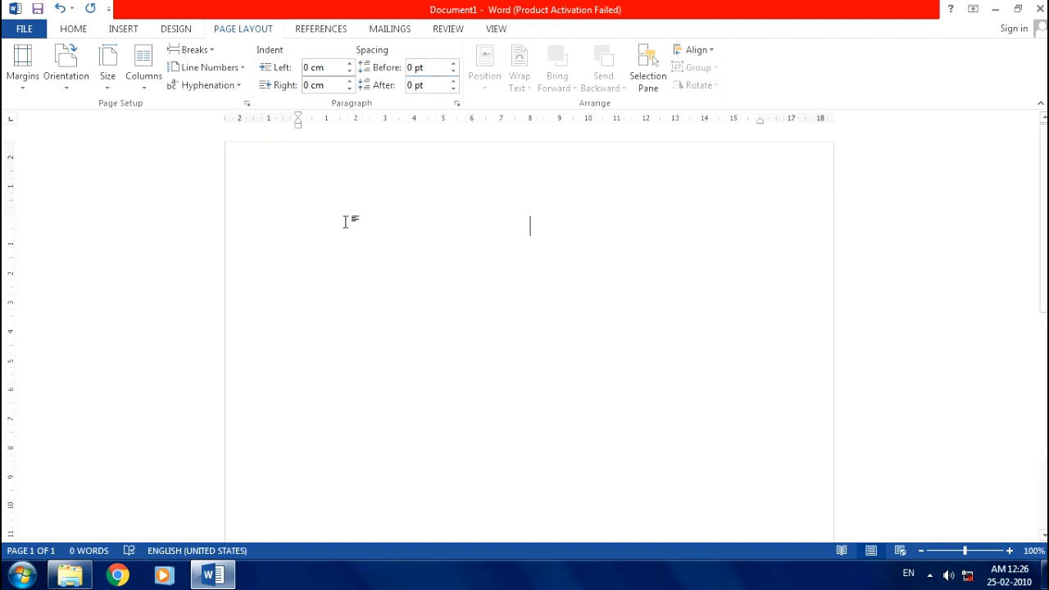
- Type the heading 'Bio-Data Form' and start a left-aligned line below it
text(Bi)
text(Bi)
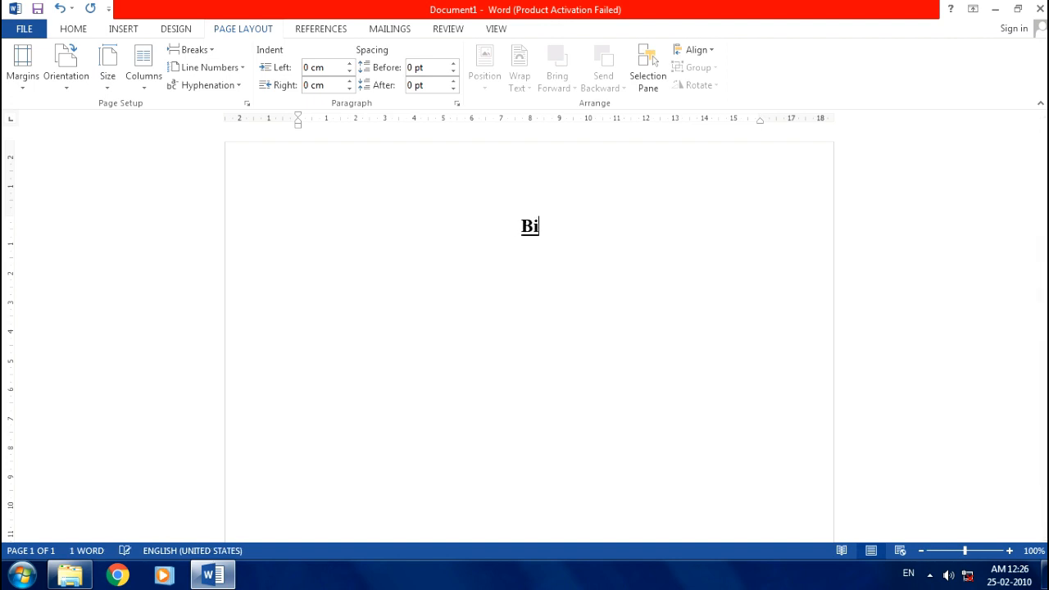
text(o-Data For)
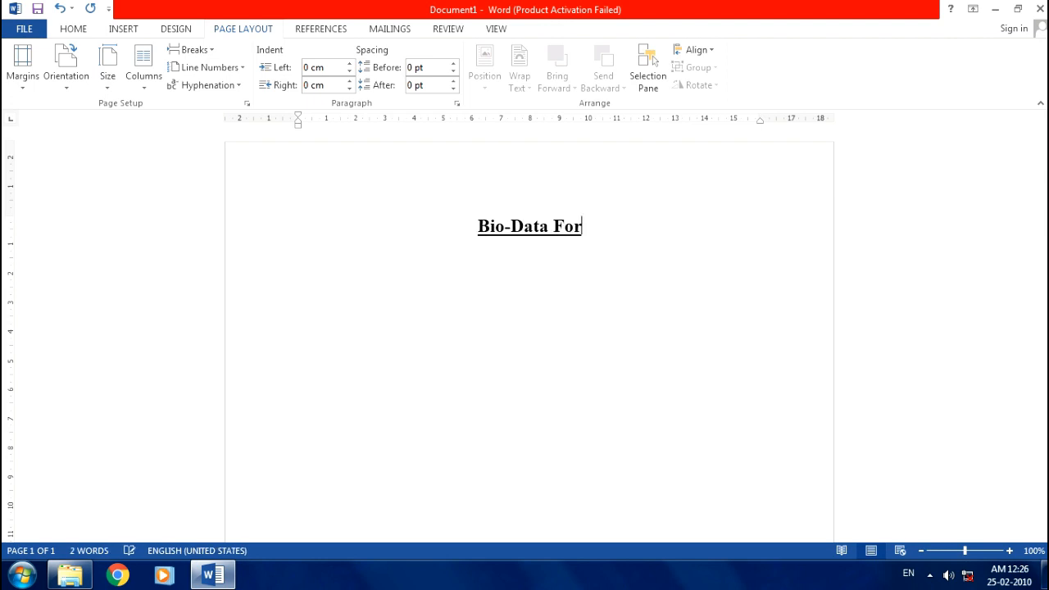
text(m)
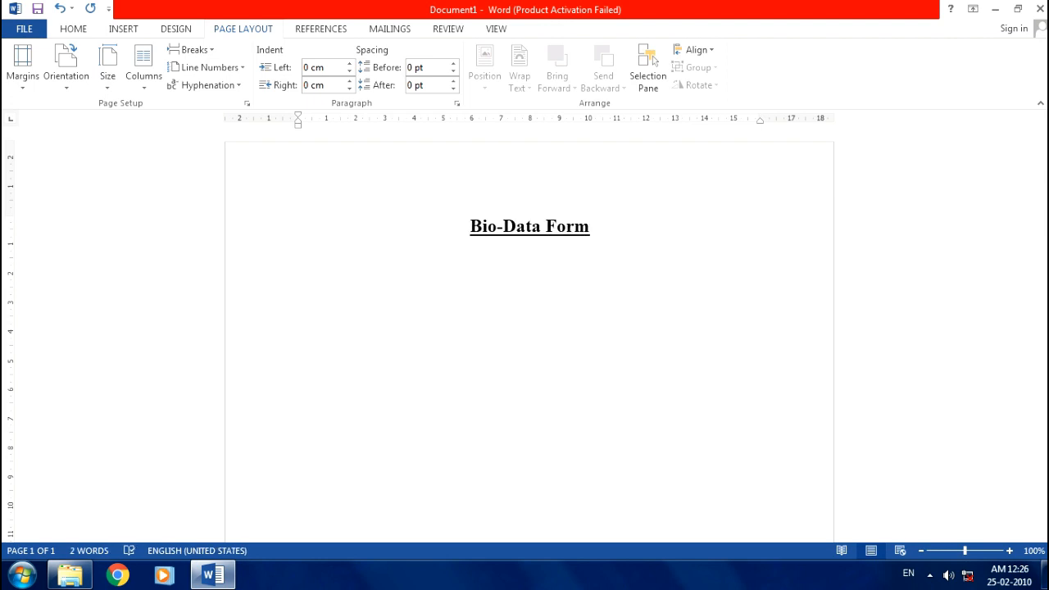
key(Return)
key(ctrl+l)
click(73, 29)
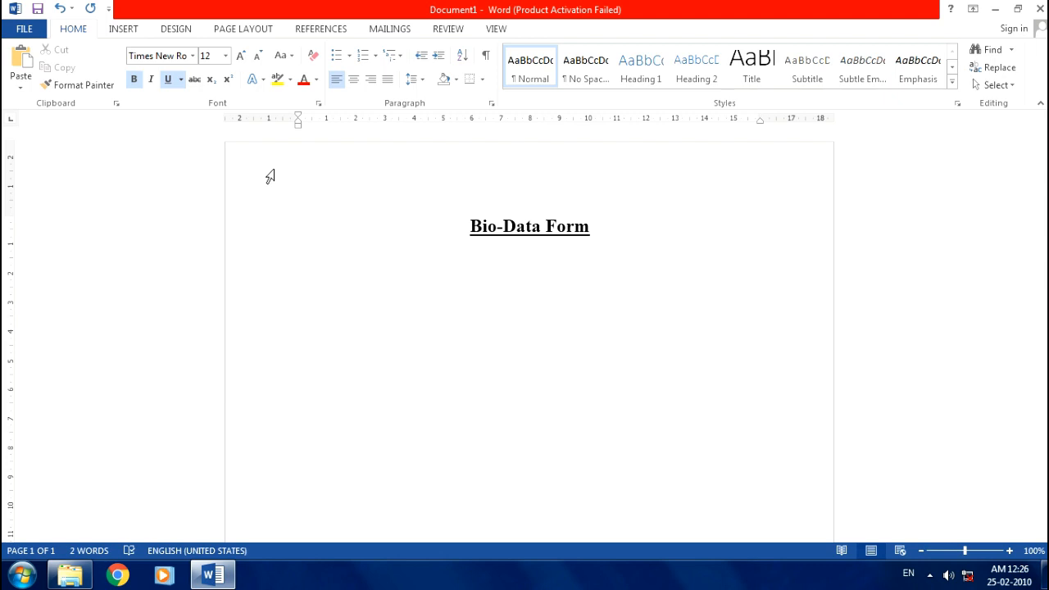
- Turn off underline and bold, type 'Name', and tab after it
key(ctrl+u)
key(ctrl+b)
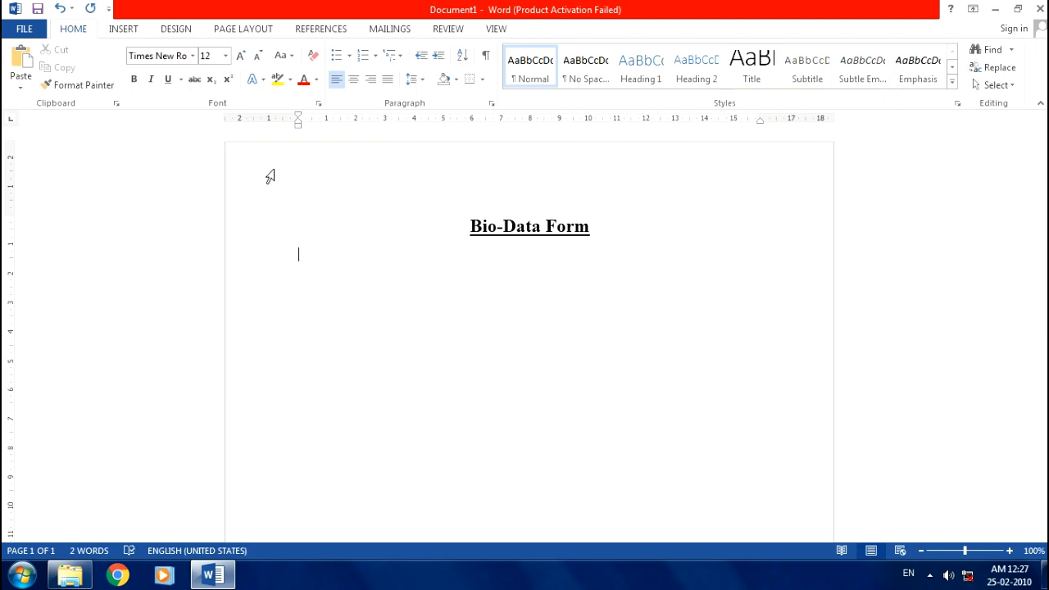
text(Name)
key(BackSpace)
key(BackSpace)
key(BackSpace)
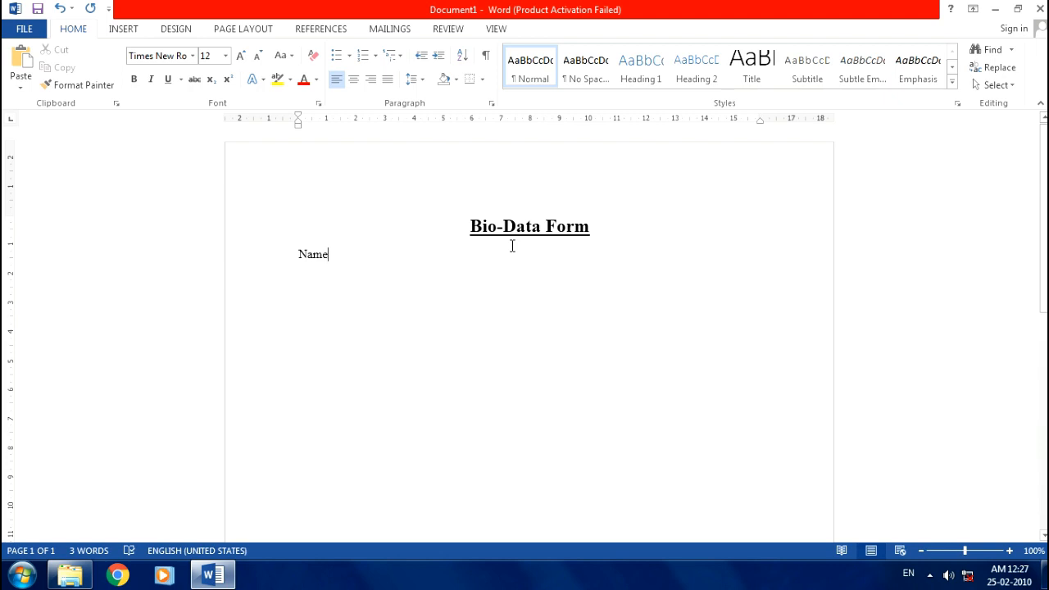
key(Tab)
key(Tab)
key(Tab)
key(Tab)
key(Tab)
key(Tab)
key(Tab)
key(Tab)
key(Tab)
key(Tab)
- Set a ruler tab stop for the colon column, tab to it, and add a value tab stop further right
click(495, 123)
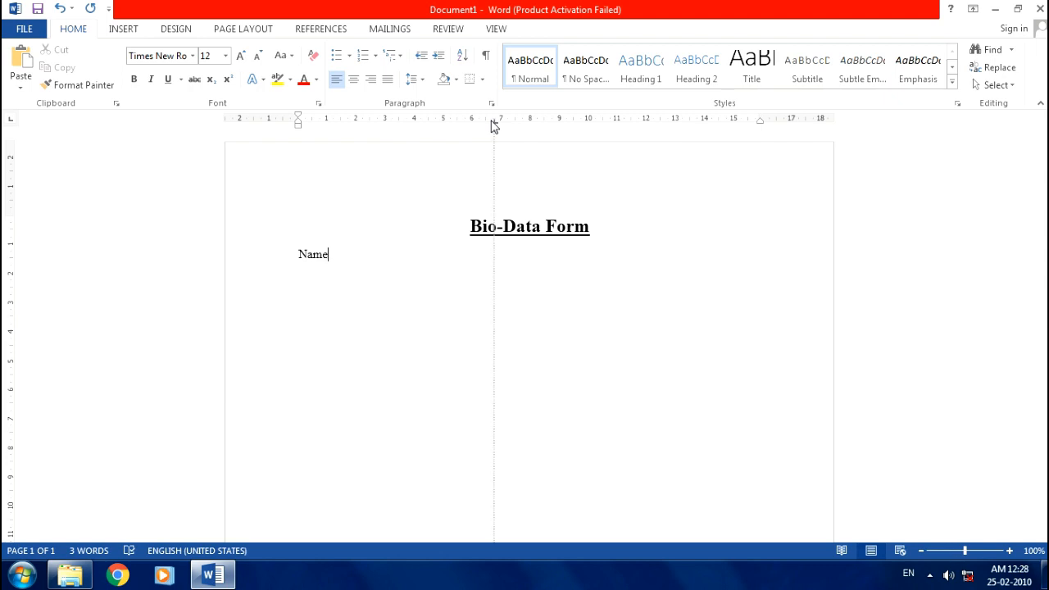
drag(495, 123, 510, 127)
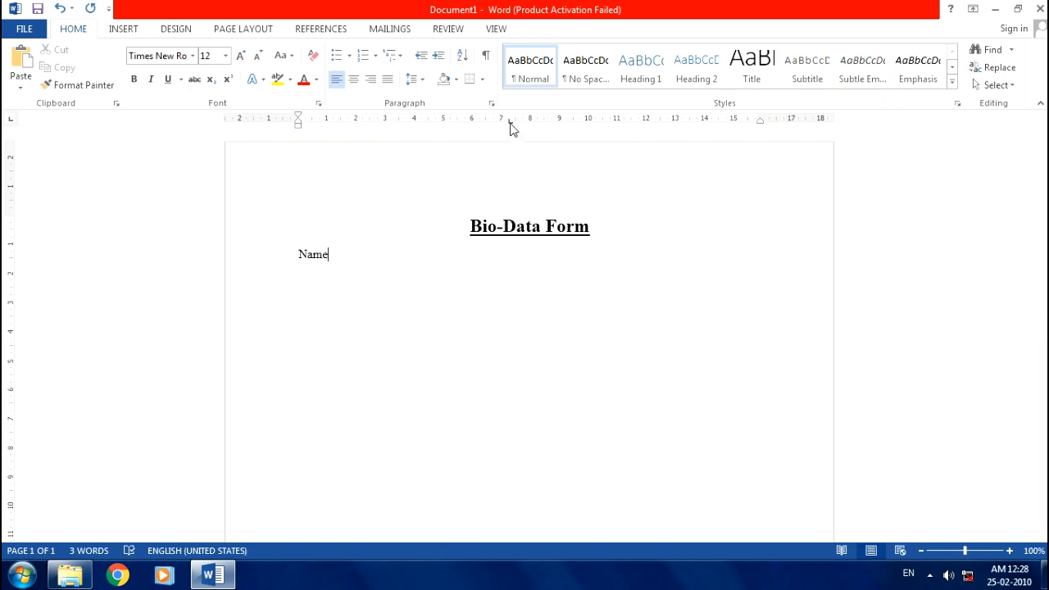
click(510, 123)
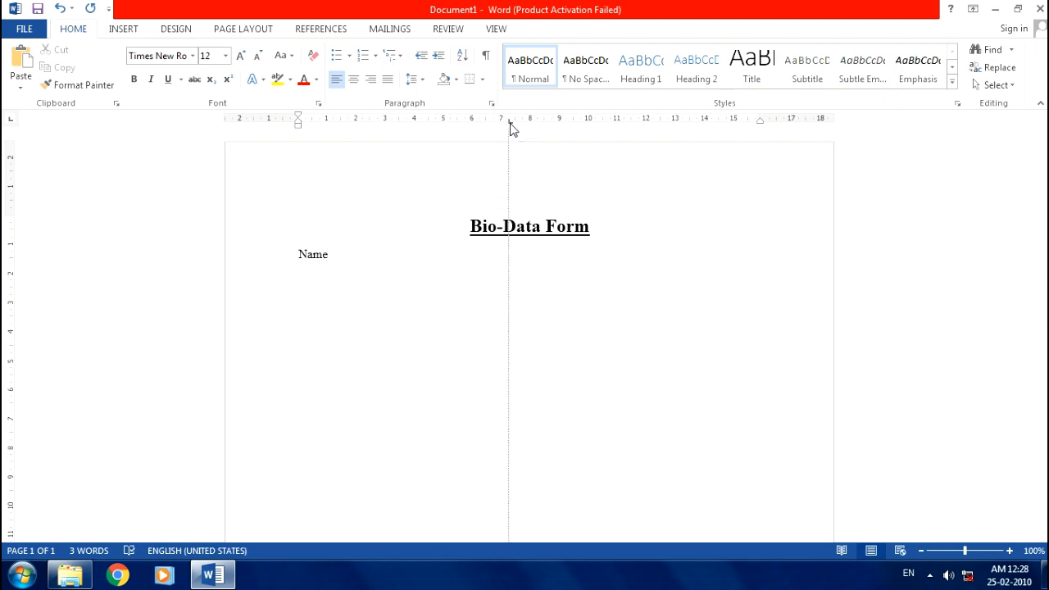
drag(510, 123, 508, 171)
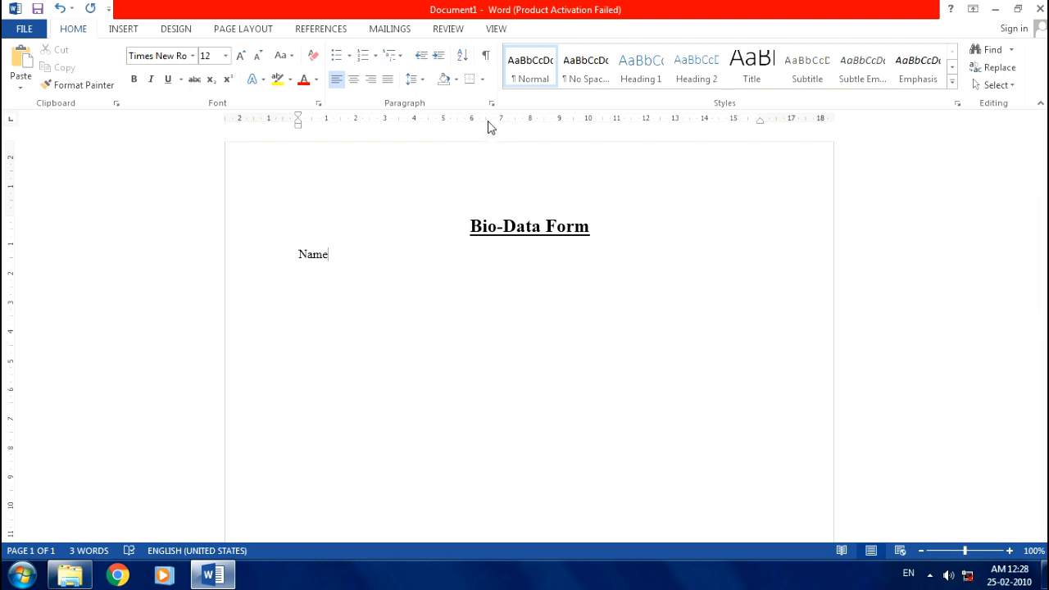
mouse_move(487, 121)
mouse_down()
mouse_move(515, 122)
mouse_move(505, 121)
mouse_up()
key(Tab)
click(540, 121)
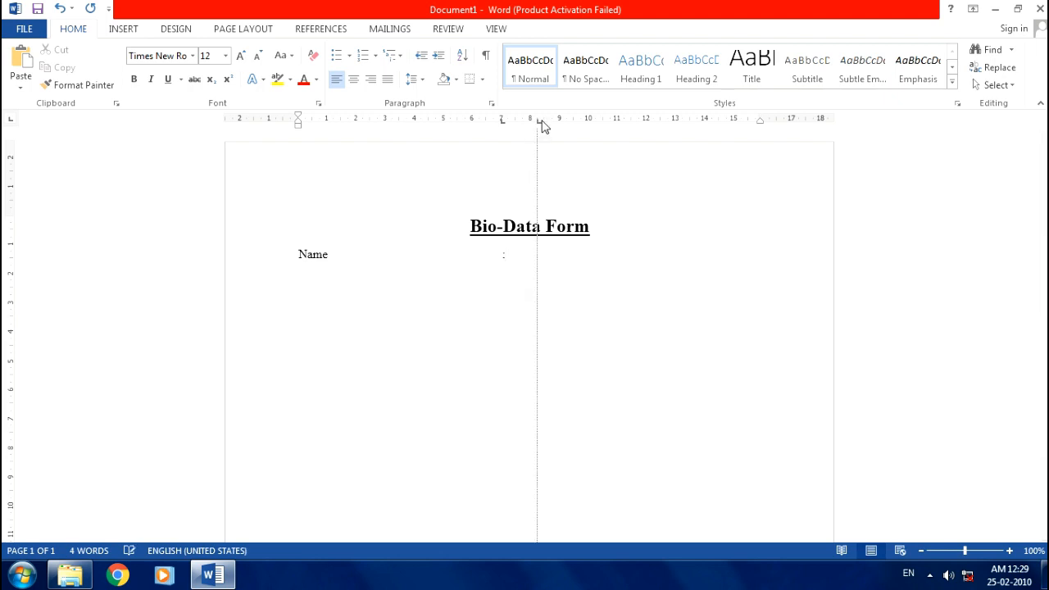
drag(541, 125, 555, 125)
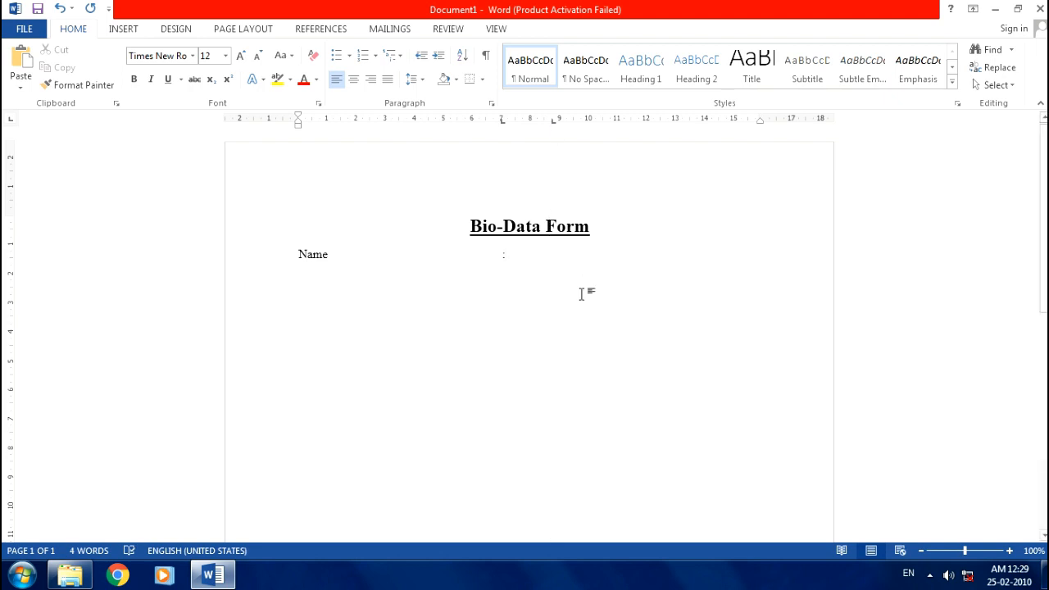
- Enter the person's full name in the value column of the Name line
key(Tab)
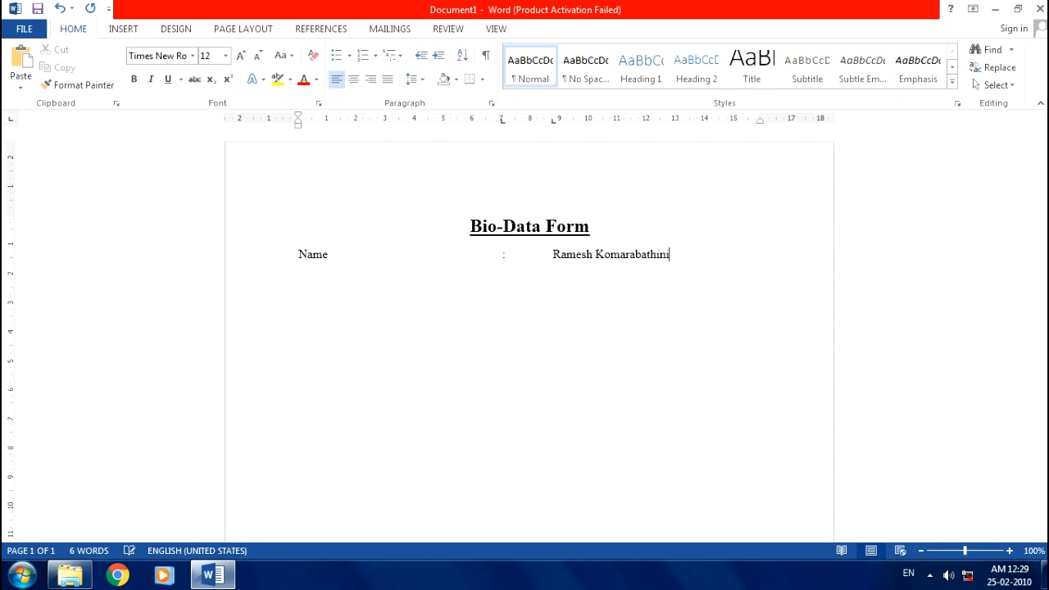
key(Return)
- Add a Father Name line with the father's name, then start a new line
text(Father Name)
key(Tab)
key(Tab)
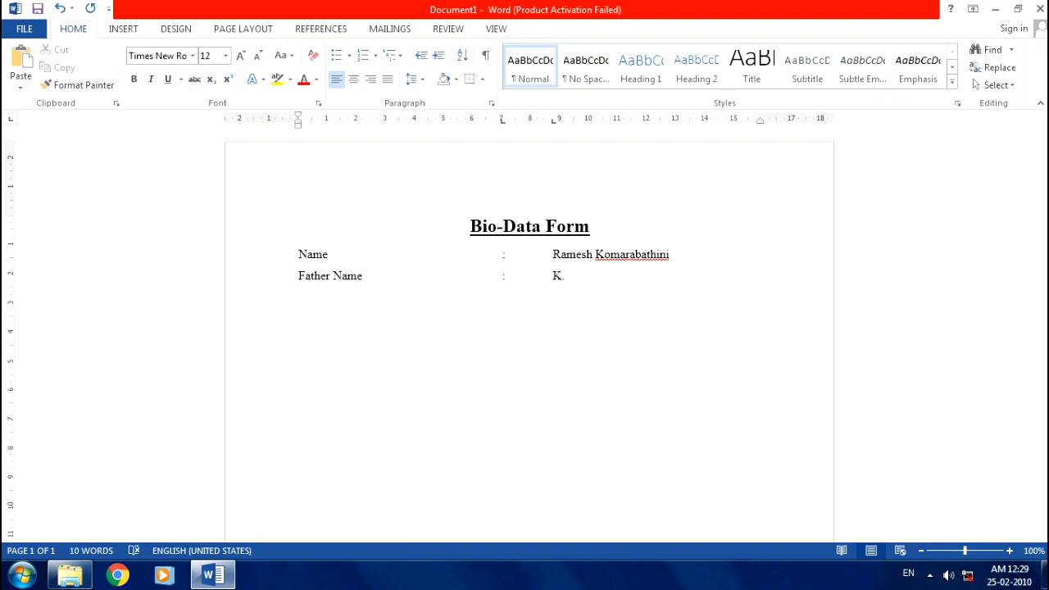
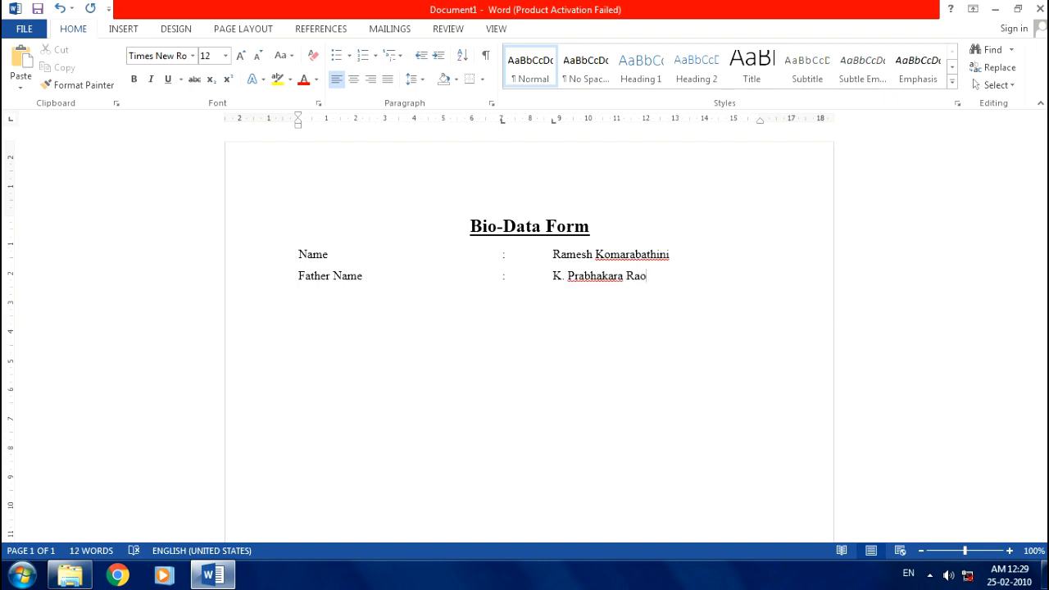
key(Return)
key(BackSpace)
key(BackSpace)
key(BackSpace)
text(ao)
key(BackSpace)
key(Return)
- Add tab-aligned Gender (Male) and Nationality (Indian) lines
text(Gender)
key(Tab)
text(:	Male)
key(Return)
text(nati)
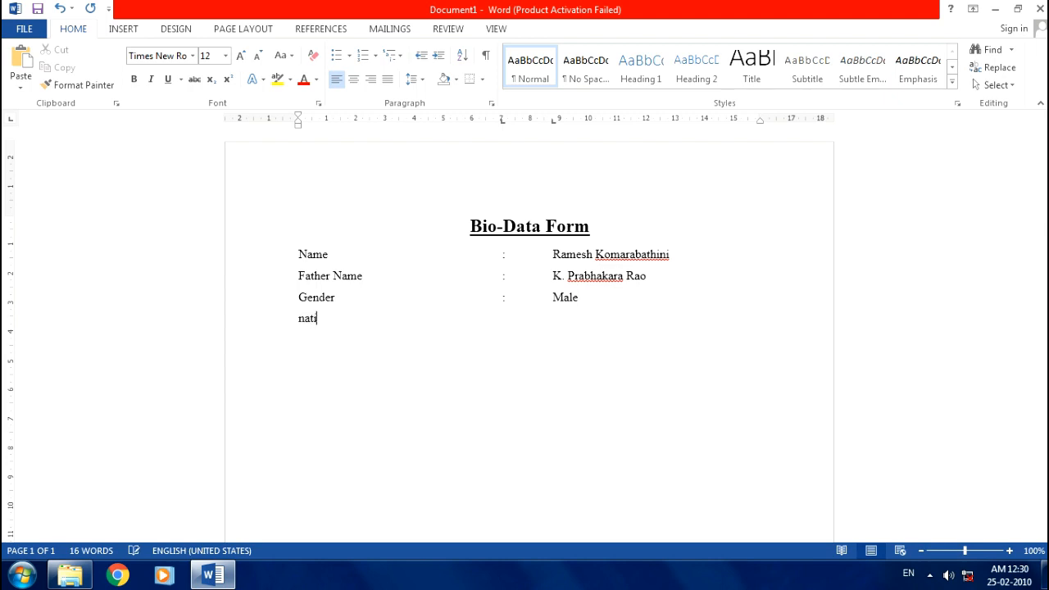
text(onality)
key(Return)
key(BackSpace)
text(:)
key(Tab)
text(Indian)
key(Return)
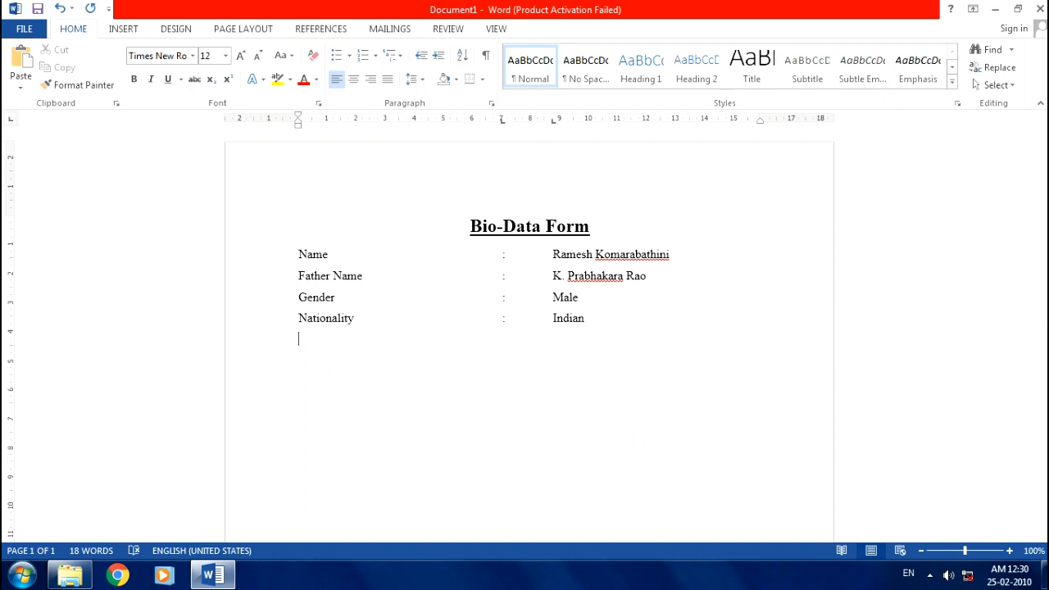
- Add Marital Status (Married) and a Spouse Name line with the spouse's name
text(Marital Status)
key(Tab)
text(:	Marr)
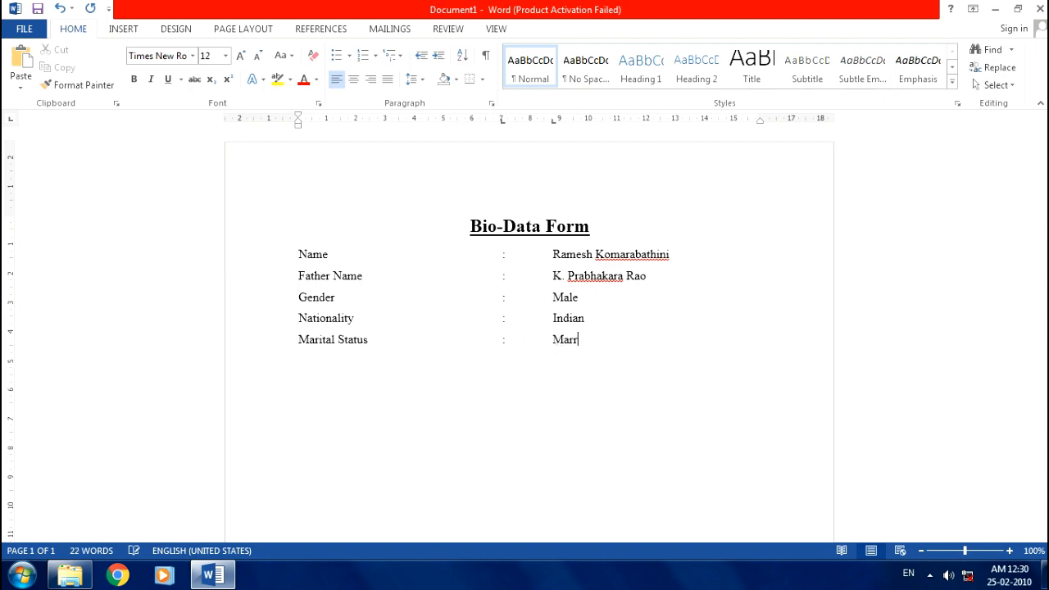
text(ied)
key(Return)
text(Spouse Name)
key(Tab)
text(:)
key(Tab)
text(K. )
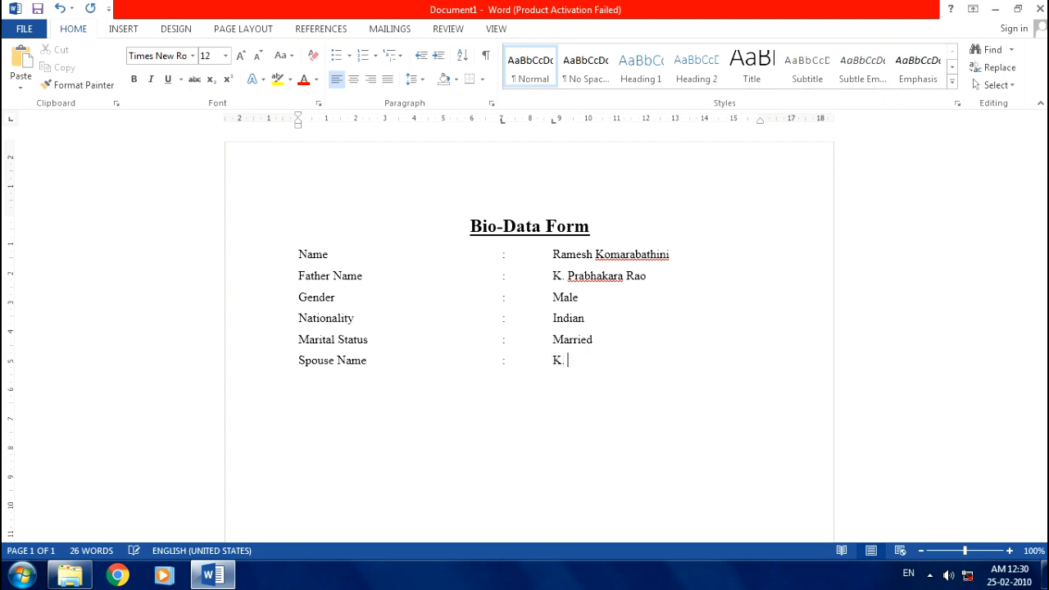
text(Priyanka)
key(ctrl+z)
key(Tab)
text(:)
key(Tab)
text(K. Priyanka)
key(Return)
- Add Date Of Birth and Religion lines with their values
text(Date O)
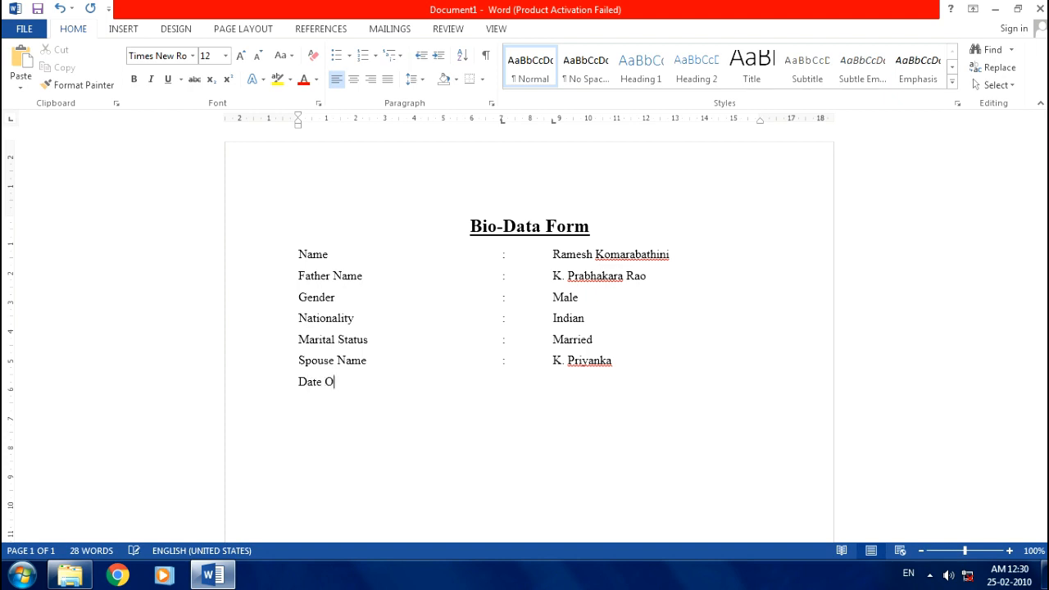
text(f Birth)
key(Tab)
text(:)
key(Tab)
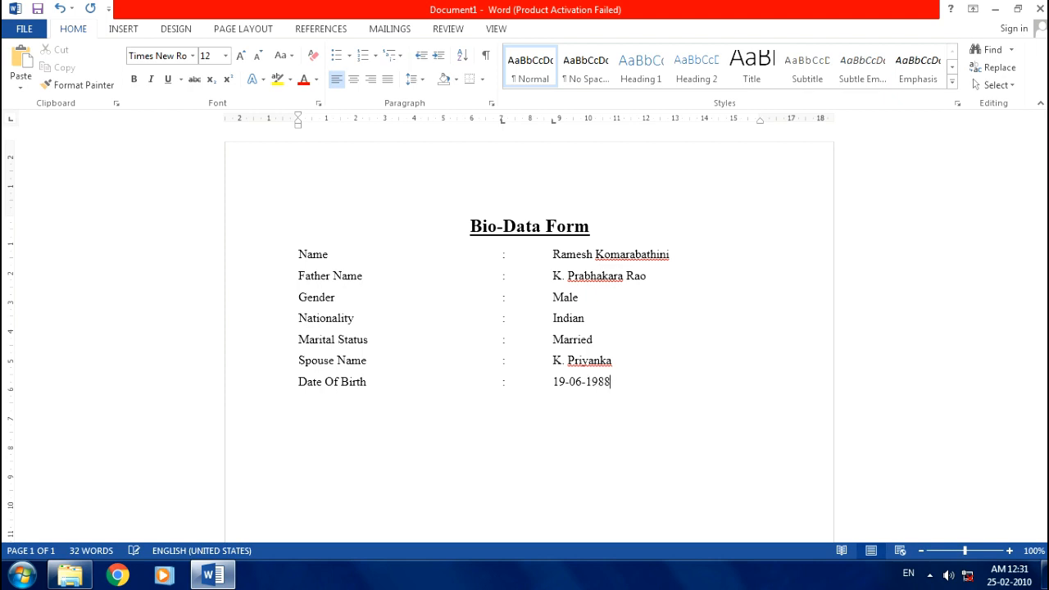
key(Return)
text(Religion)
key(Tab)
text(: Christian)
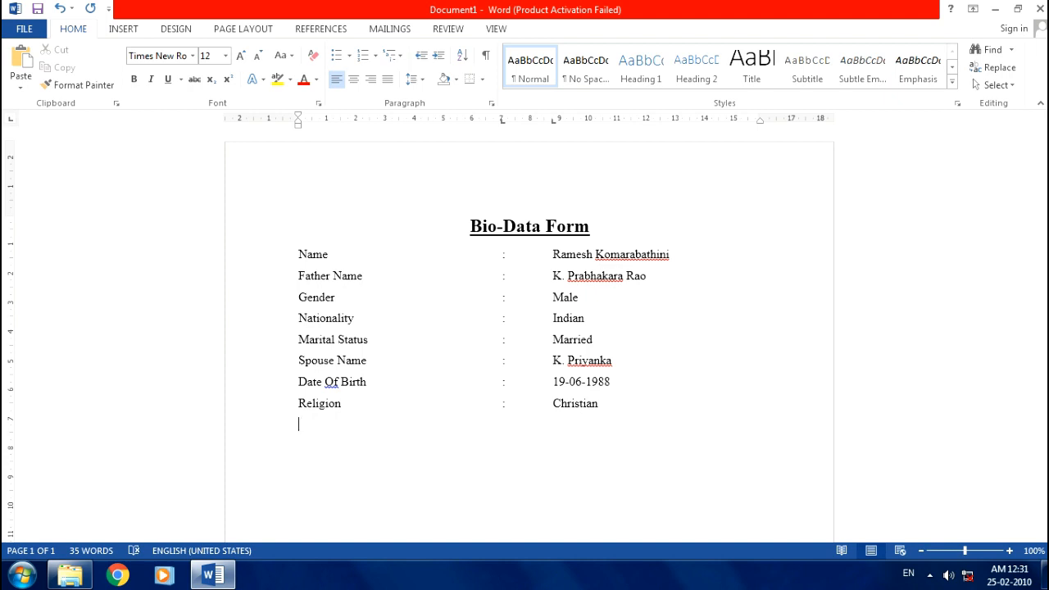
- Add tab-aligned Place and Post lines with the town name
text(Pl)
text(e :)
key(ctrl+z)
text(Place	:	Tenali)
key(Return)
text(Post)
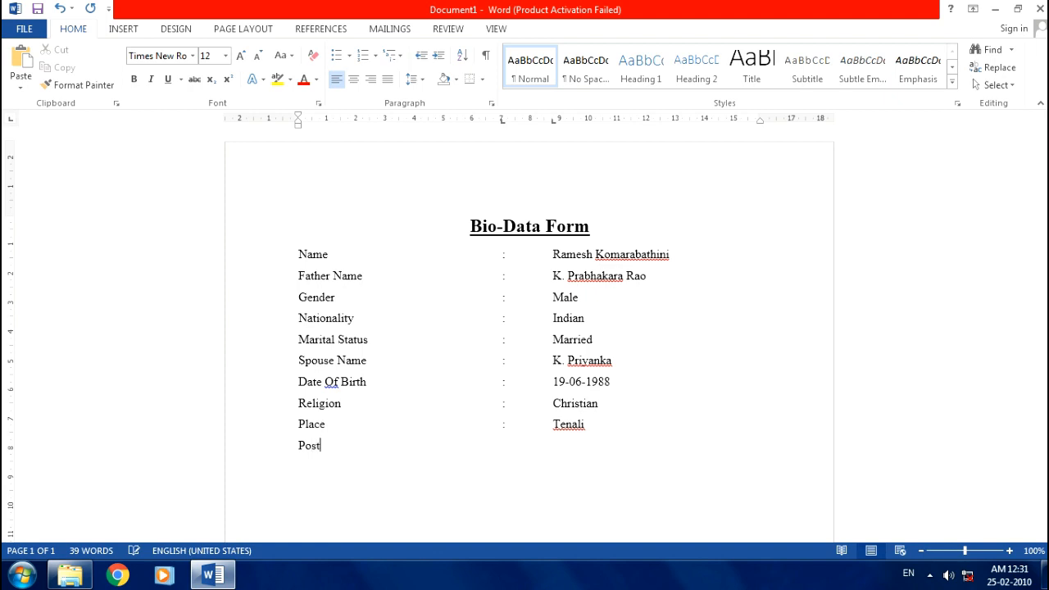
key(Tab)
text(:)
key(Tab)
text(Tenali)
key(Return)
- Add a Mandal line with the town name
text(Mandal)
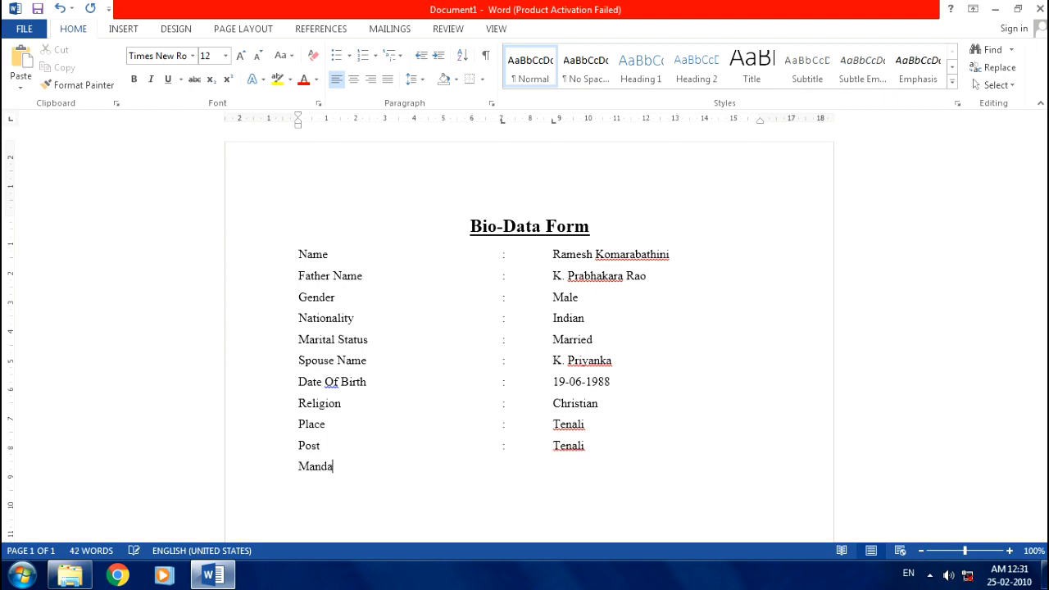
key(Tab)
text(Tenali)
key(Tab)
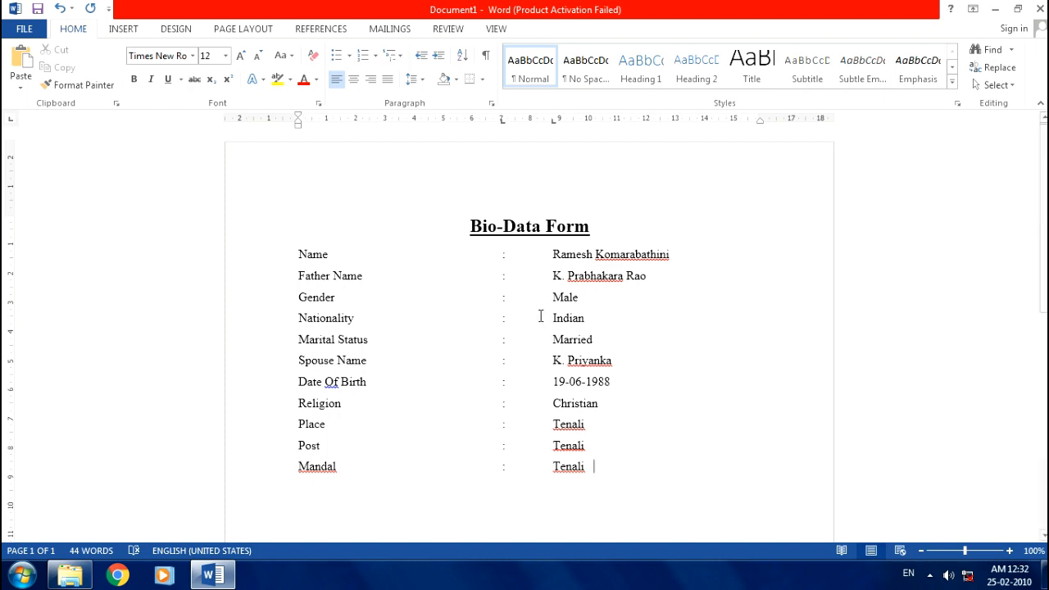
scroll(611, 395, down, 1)
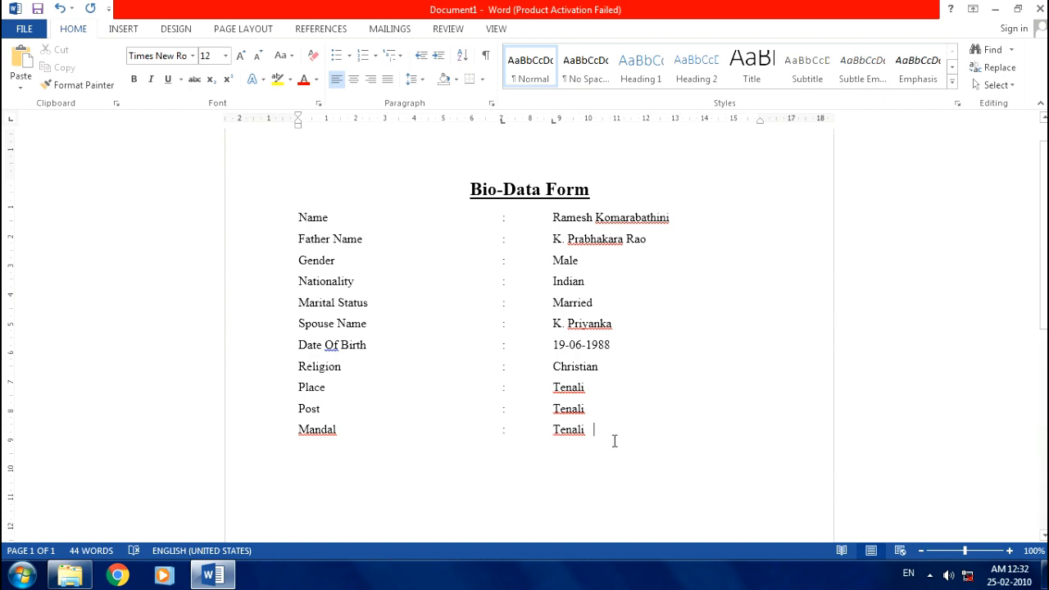
scroll(614, 441, up, 1)
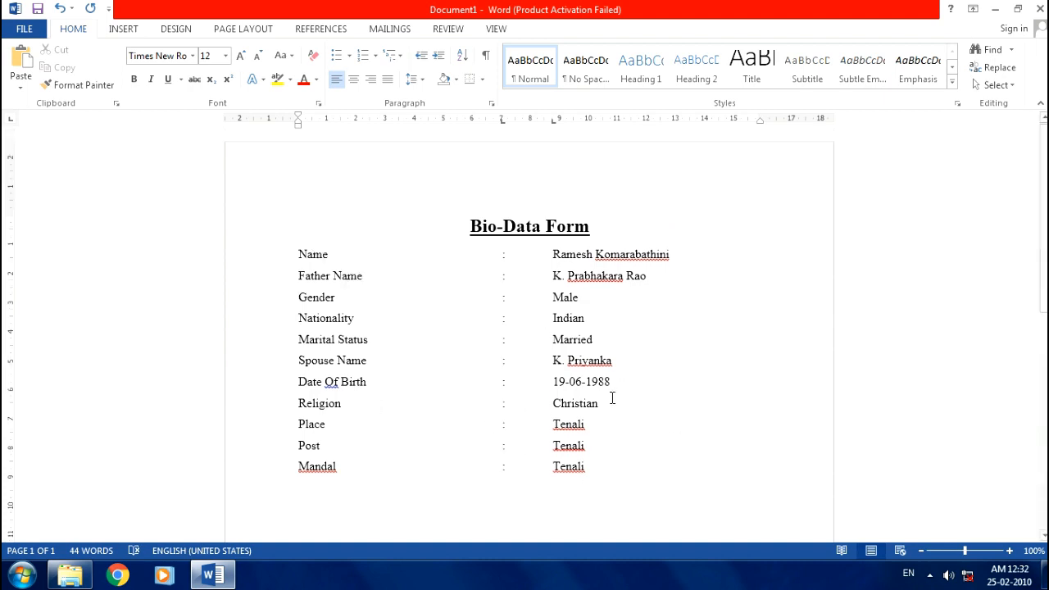
scroll(510, 403, down, 1)
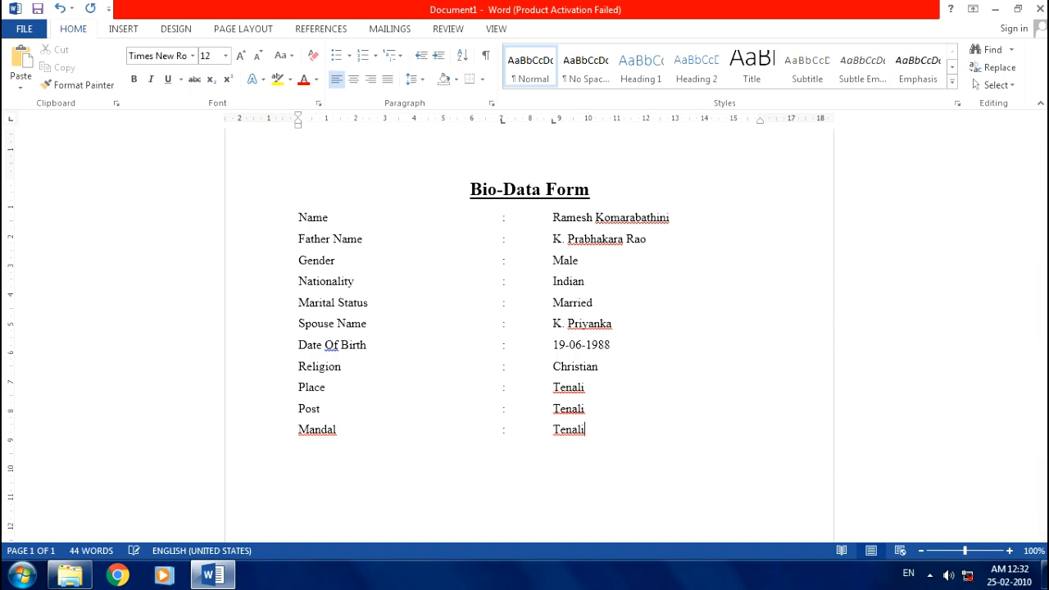
- Replace the Place, Post and Mandal lines with an Address line giving town, post and mandal
key(BackSpace)
key(BackSpace)
key(BackSpace)
key(BackSpace)
key(BackSpace)
key(BackSpace)
key(BackSpace)
key(BackSpace)
key(BackSpace)
key(BackSpace)
key(BackSpace)
key(BackSpace)
key(BackSpace)
key(BackSpace)
key(BackSpace)
key(BackSpace)
key(BackSpace)
key(BackSpace)
key(BackSpace)
key(BackSpace)
key(BackSpace)
key(BackSpace)
key(BackSpace)
key(BackSpace)
key(BackSpace)
key(BackSpace)
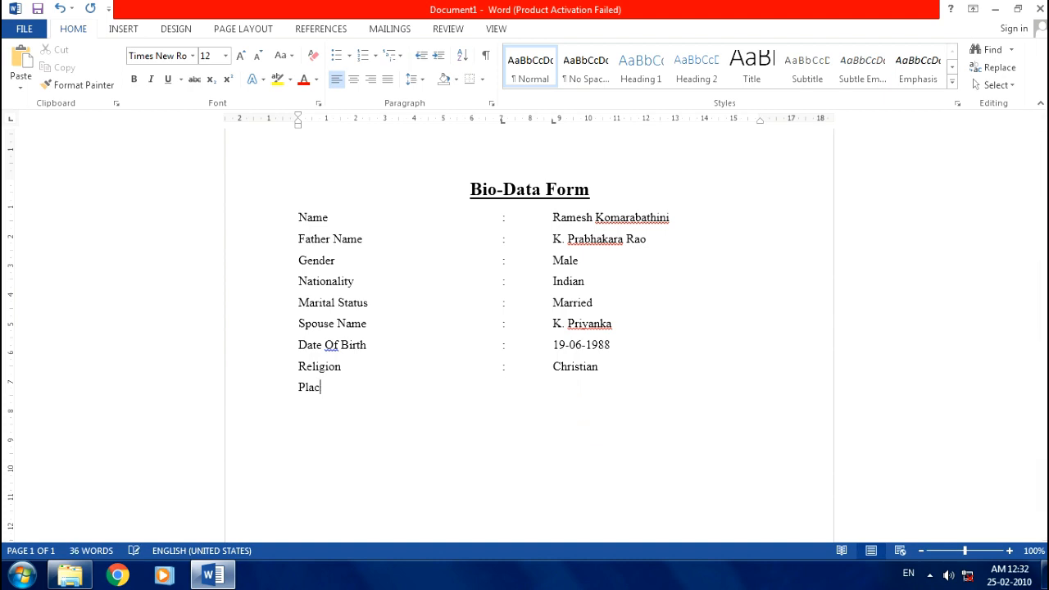
text(Address	:	Tenali)
text(Te)
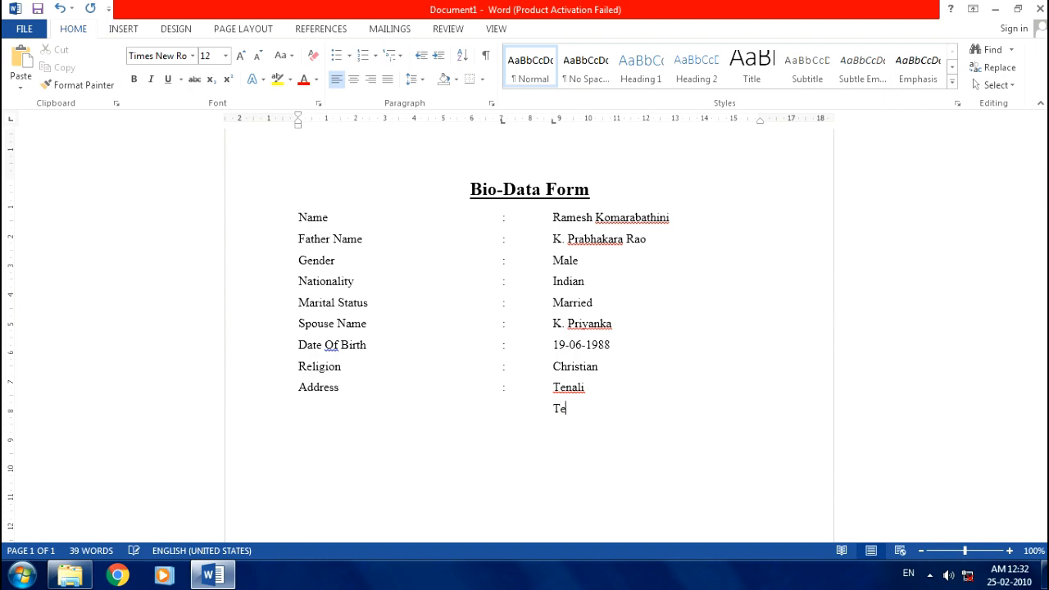
text(nali Post)
key(BackSpace)
text(t)
key(BackSpace)
text(t)
key(BackSpace)
text(t)
text(Tenali Mand)
text(al)
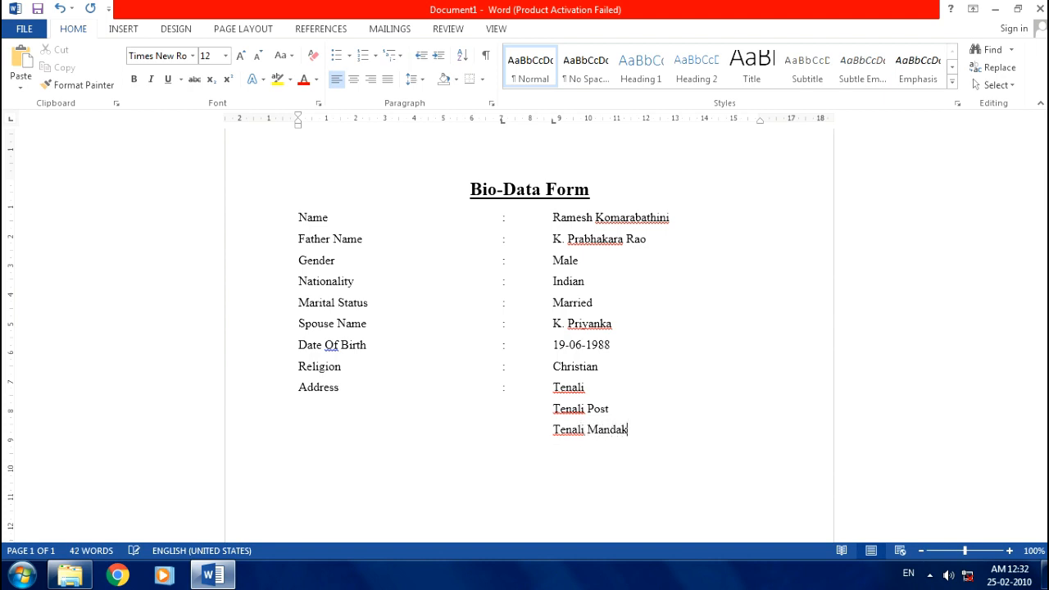
- Add the district and state lines to the address block
key(Return)
text(Guntur district)
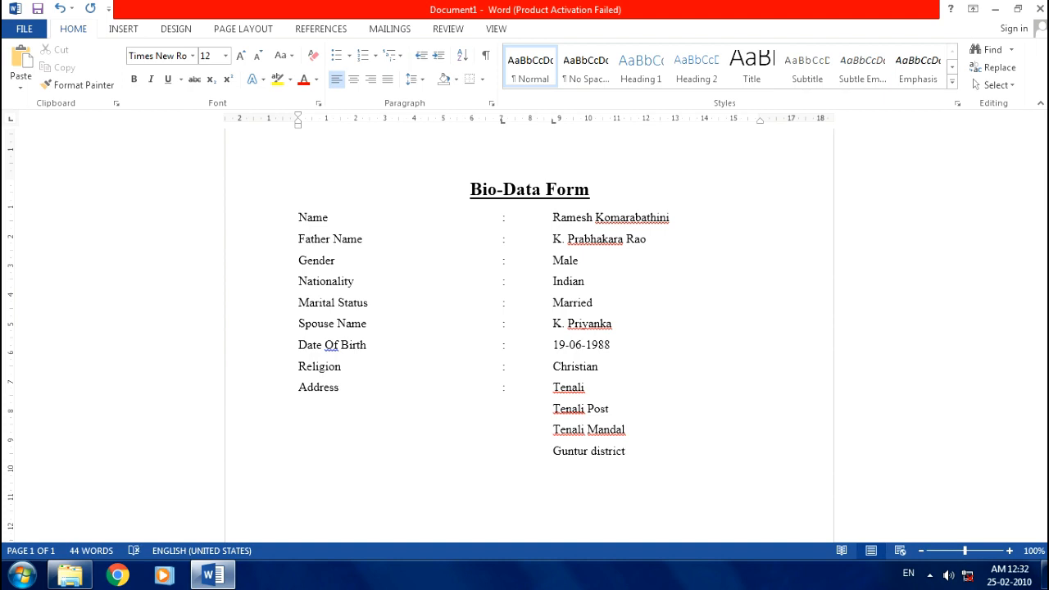
key(Tab)
text(AP)
key(Return)
- Add Pin Code and Mobile Number lines with the postal code and phone number
text(Pi)
key(BackSpace)
key(BackSpace)
text(Pi)
key(BackSpace)
key(BackSpace)
key(BackSpace)
text(Pin Code)
key(Tab)
text(522201)
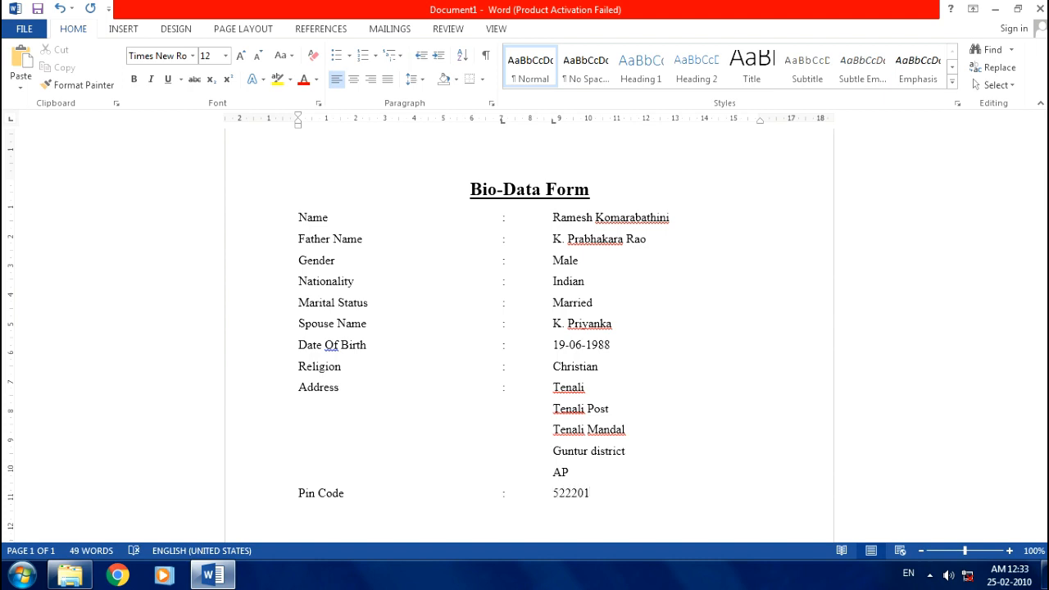
key(Return)
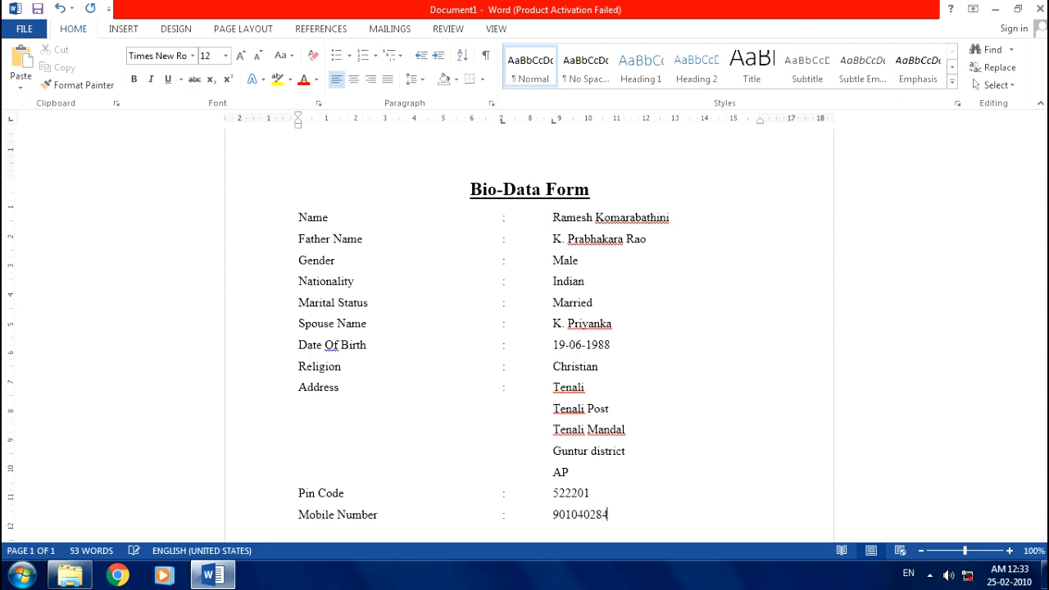
- Start a new 'Mail Id' line with a tab-aligned colon and the beginning of the e-mail address
key(Return)
scroll(607, 365, down, 5)
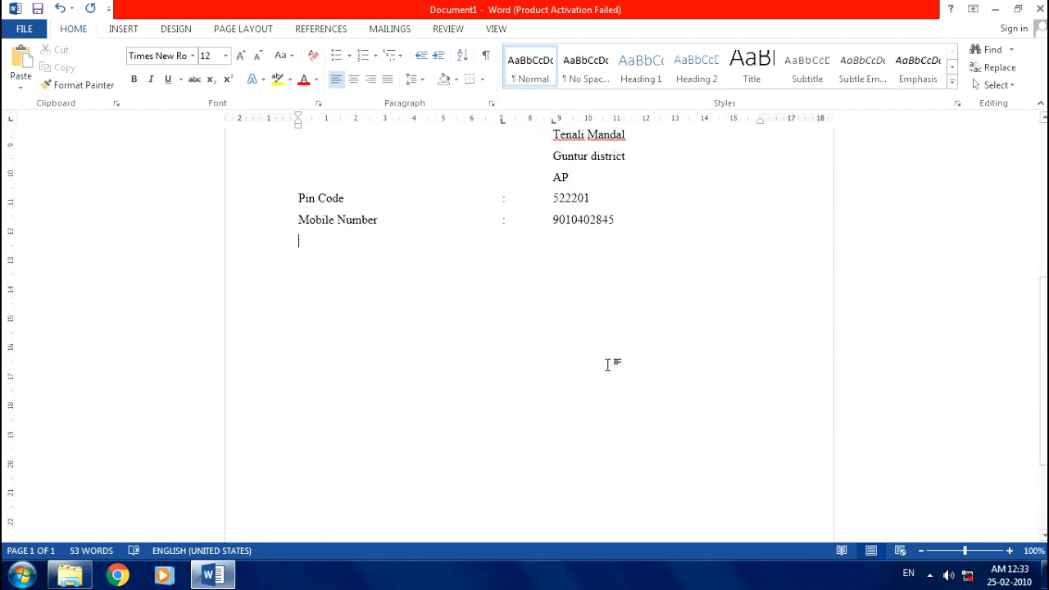
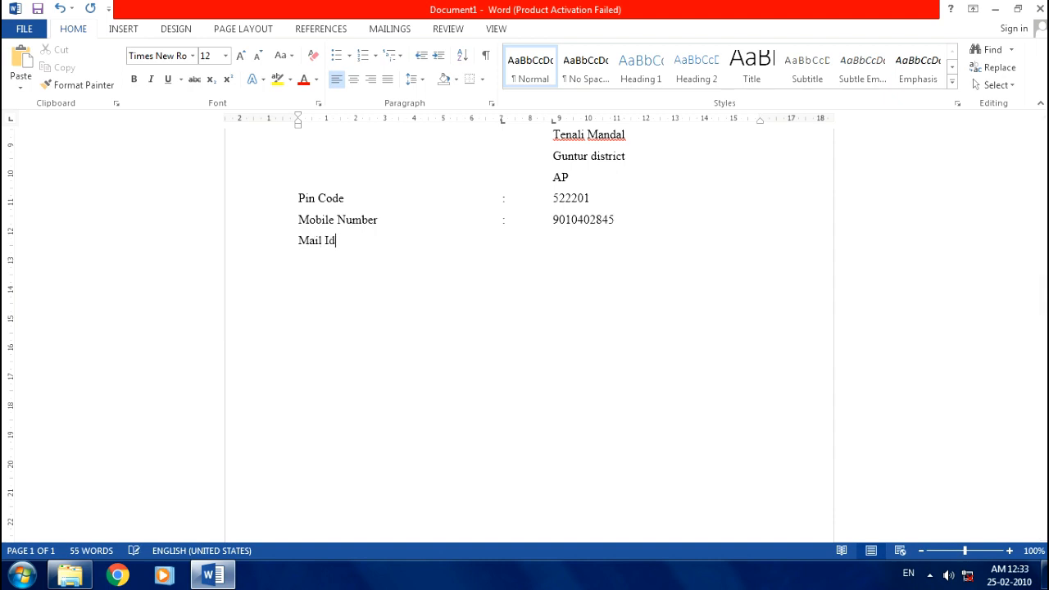
key(Tab)
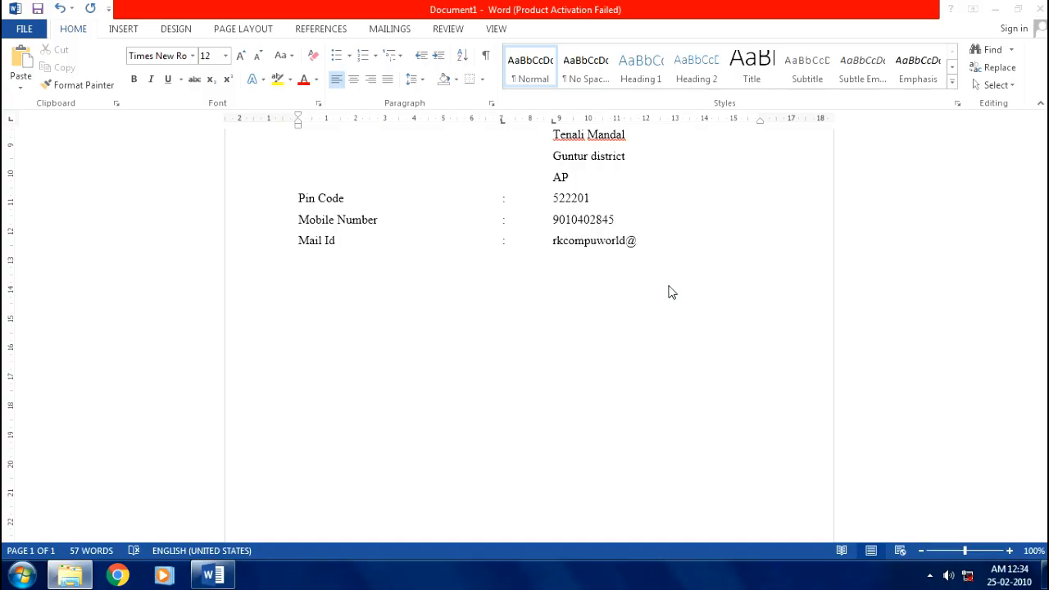
- Finish the contact e-mail address so Word auto-formats it as a blue hyperlink
click(663, 241)
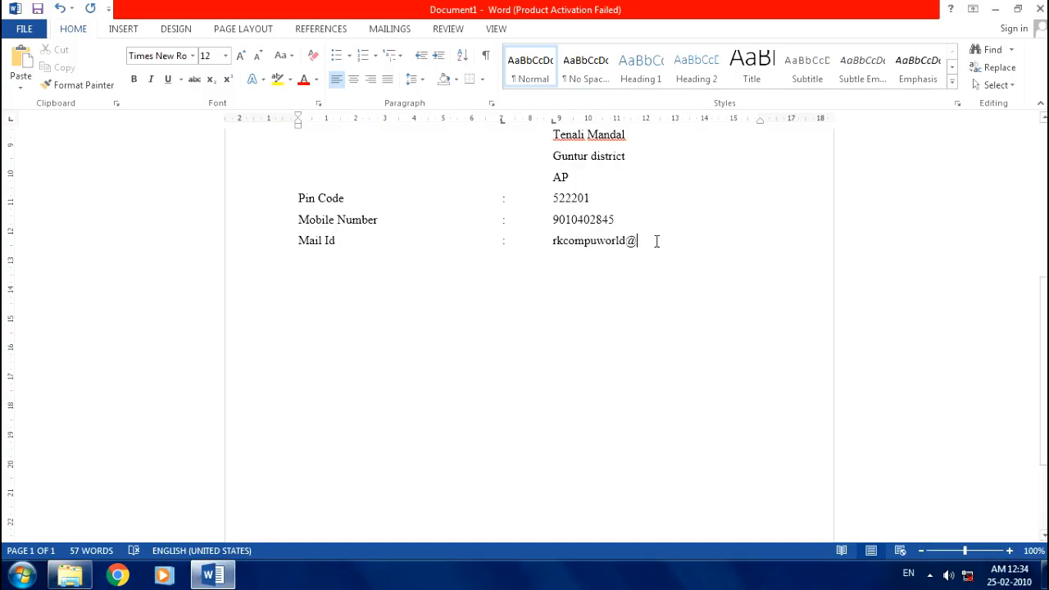
text(gmail.com)
key(Return)
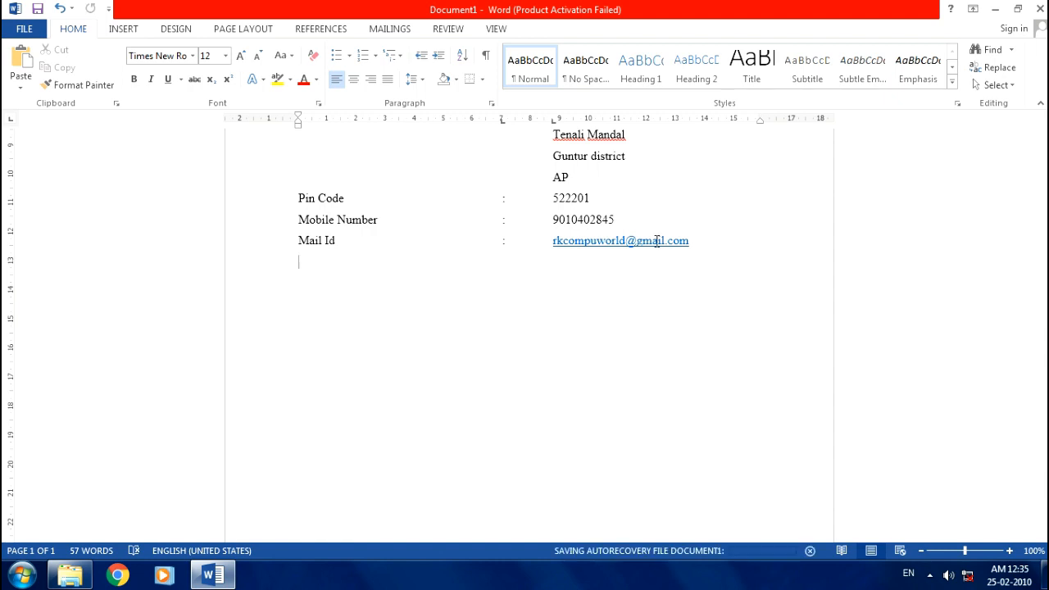
scroll(685, 371, up, 2)
scroll(685, 370, up, 3)
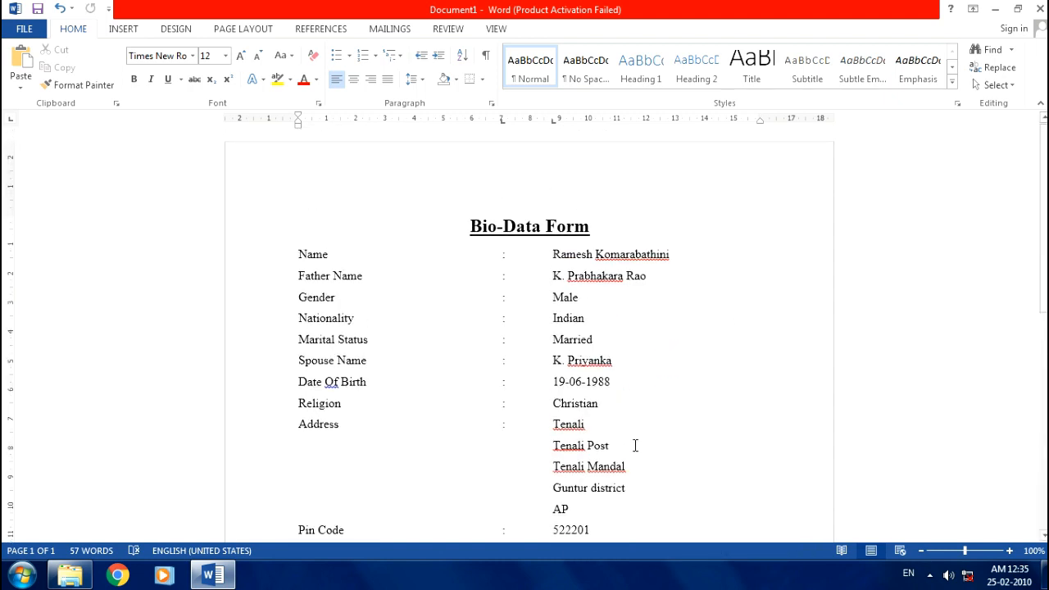
scroll(634, 445, down, 3)
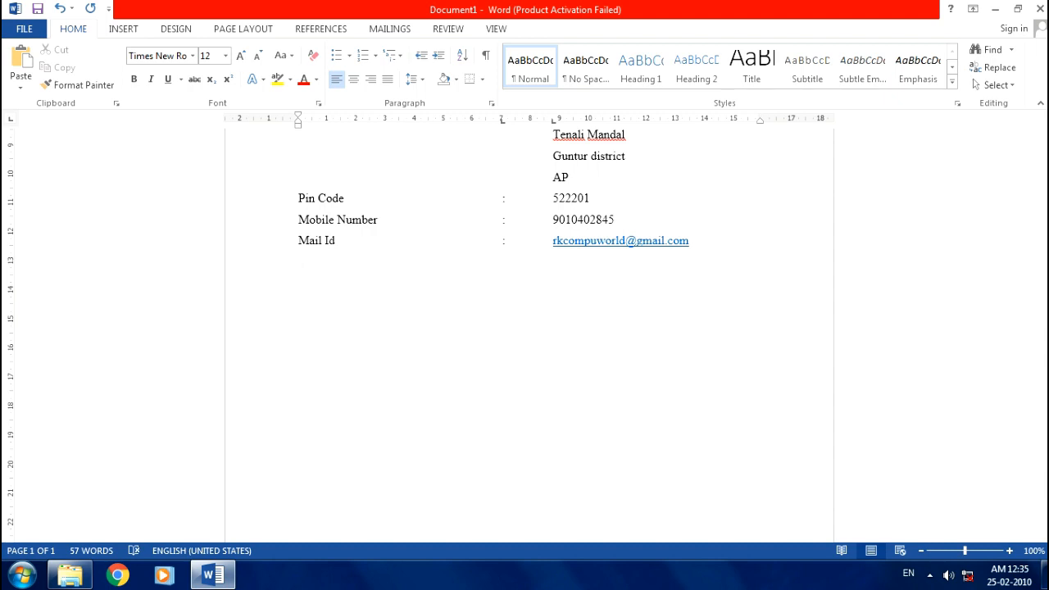
scroll(634, 412, up, 5)
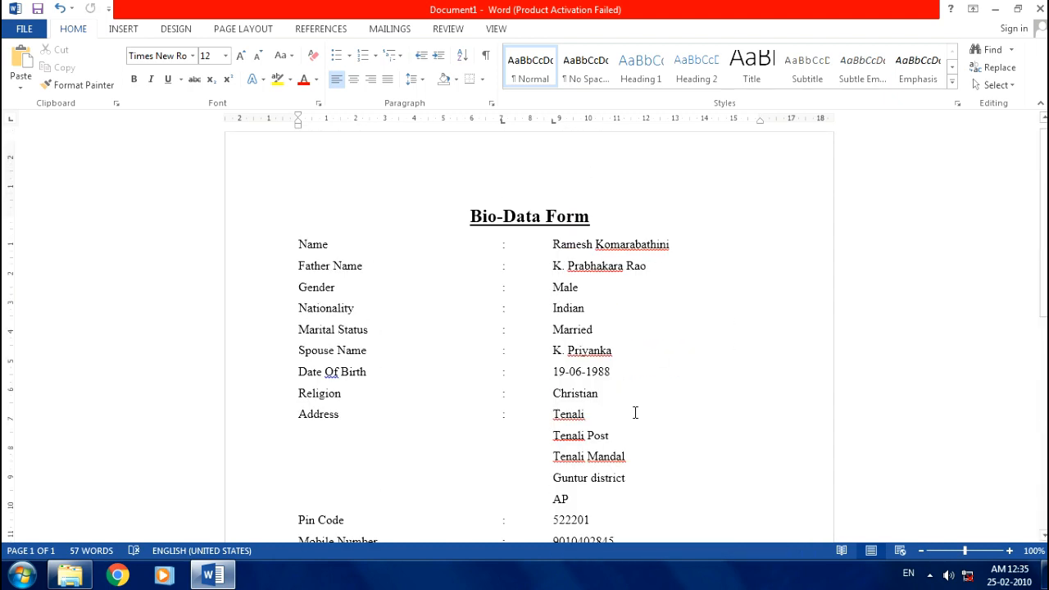
scroll(624, 435, down, 3)
scroll(624, 436, down, 1)
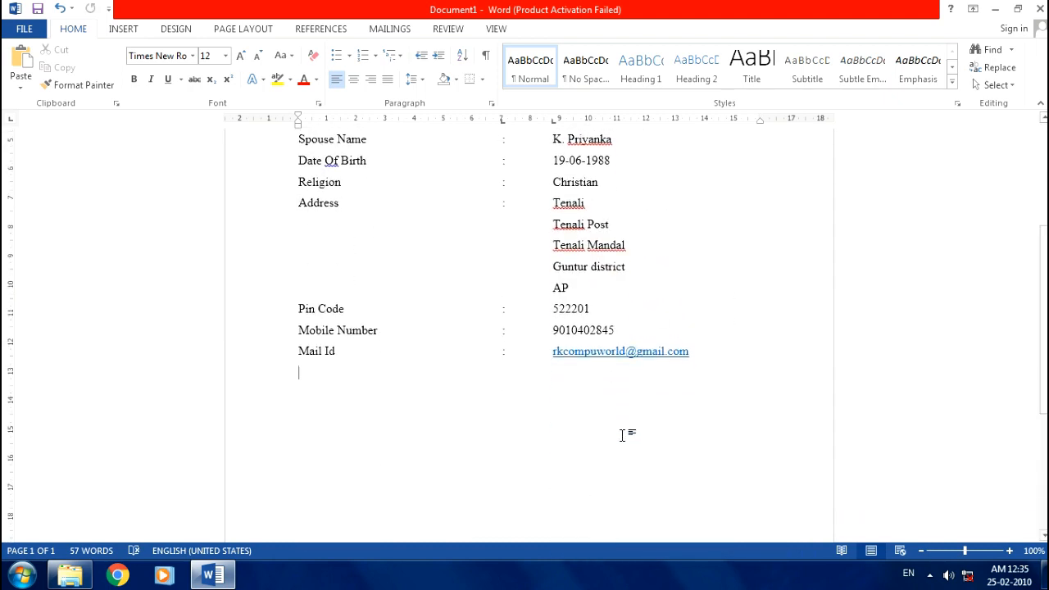
scroll(623, 435, down, 1)
- Add a 'Place : Tenali' line below the Mail Id row
key(Return)
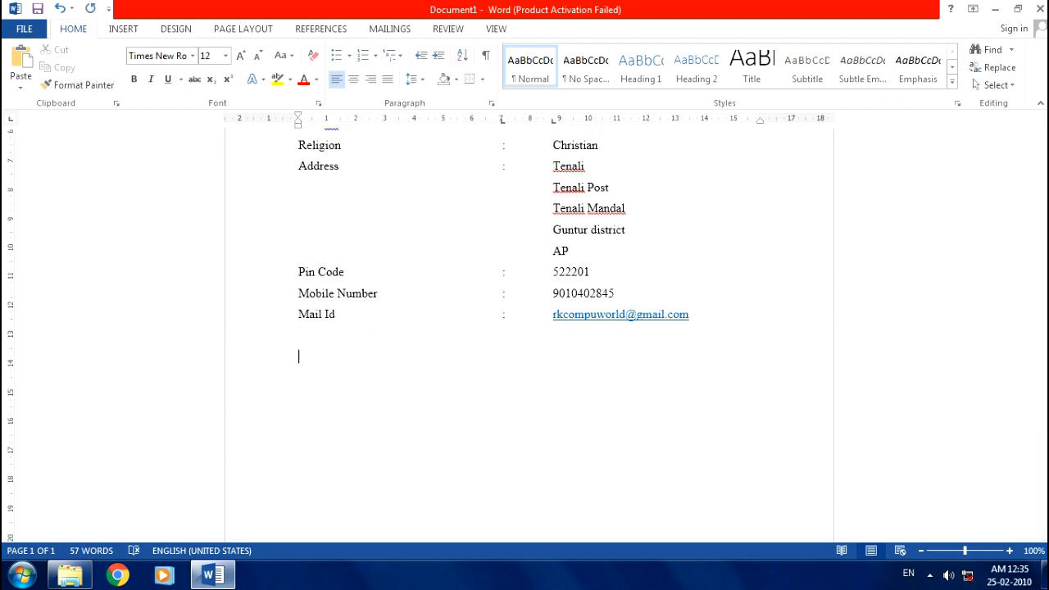
text(Place :)
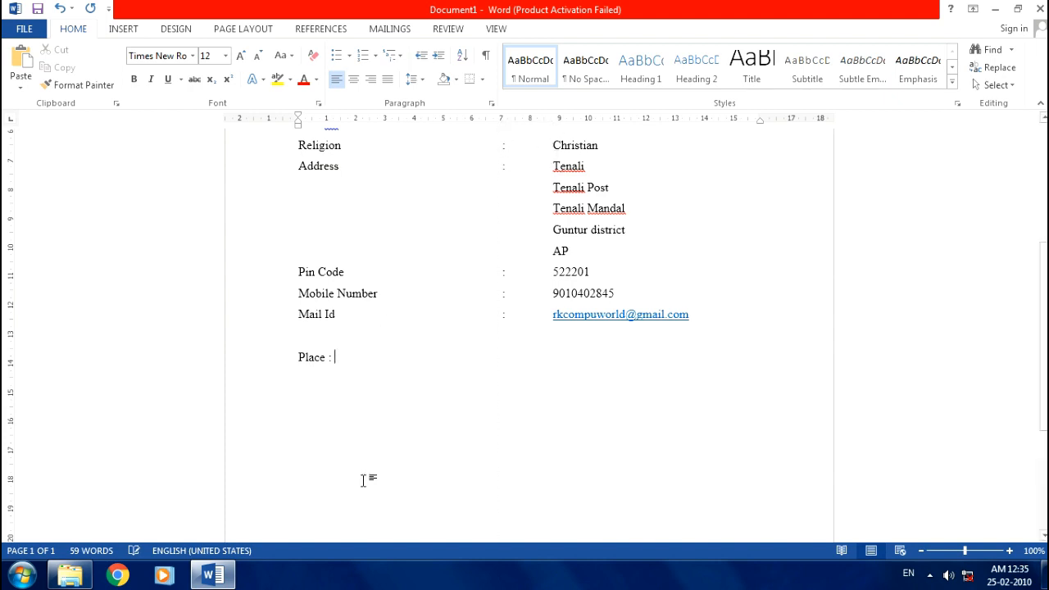
text(Tenali)
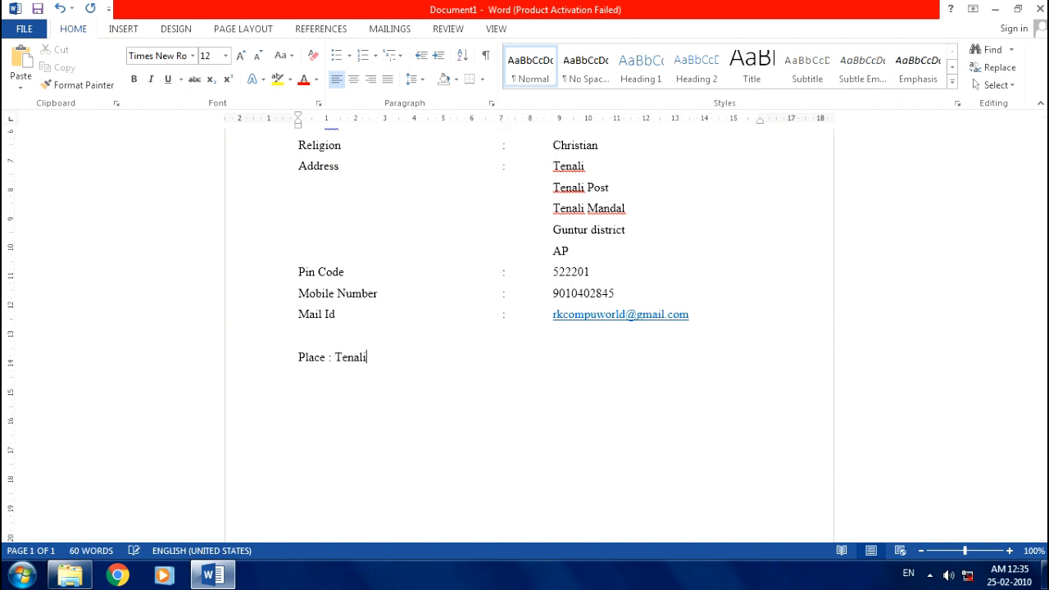
- Add a 'Date : 10-09-2022' line beneath the place line
key(Return)
text(Date :)
text(10-09-20)
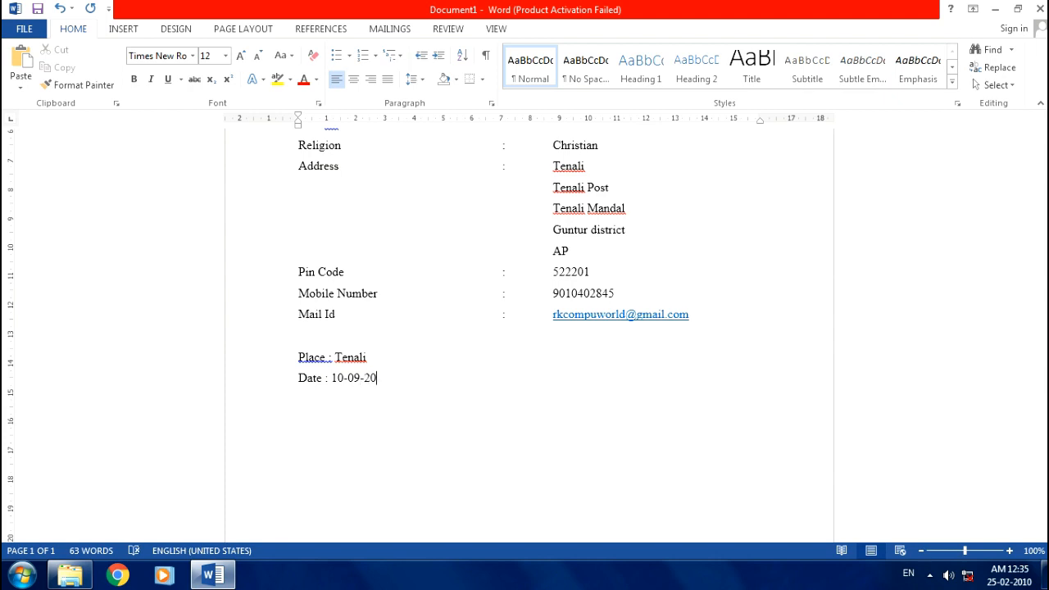
text(22)
key(Return)
- Right-align the empty line below the date, ready for the signature
key(ctrl+r)
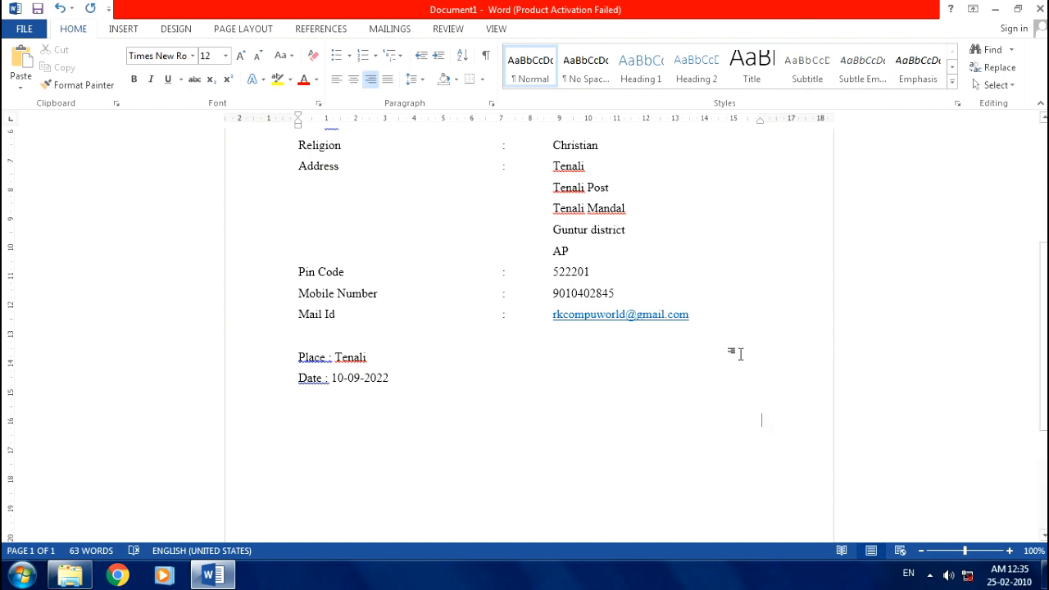
scroll(734, 354, down, 5)
scroll(733, 354, up, 9)
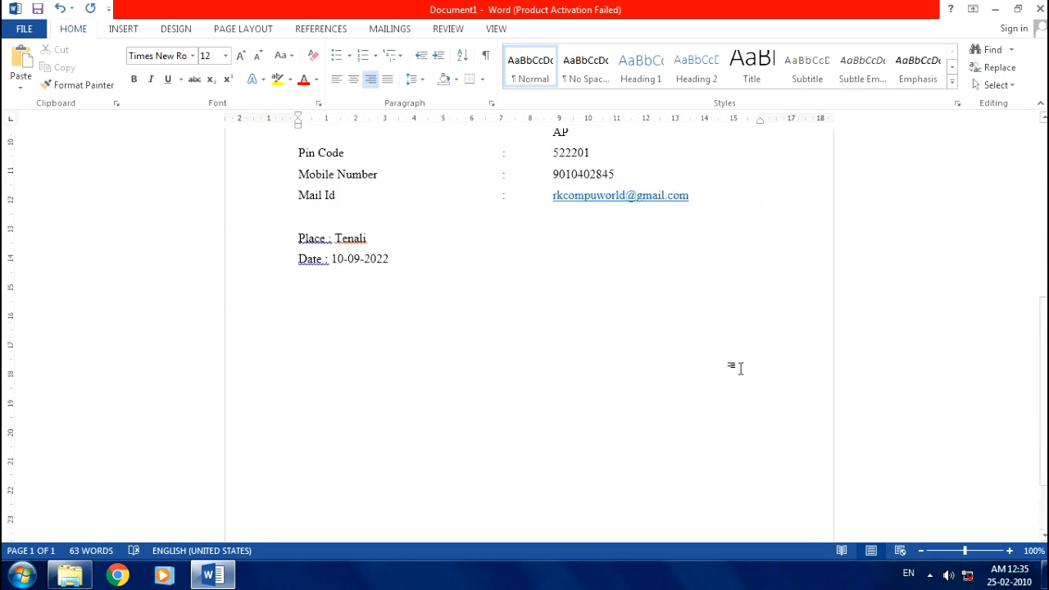
scroll(669, 479, down, 4)
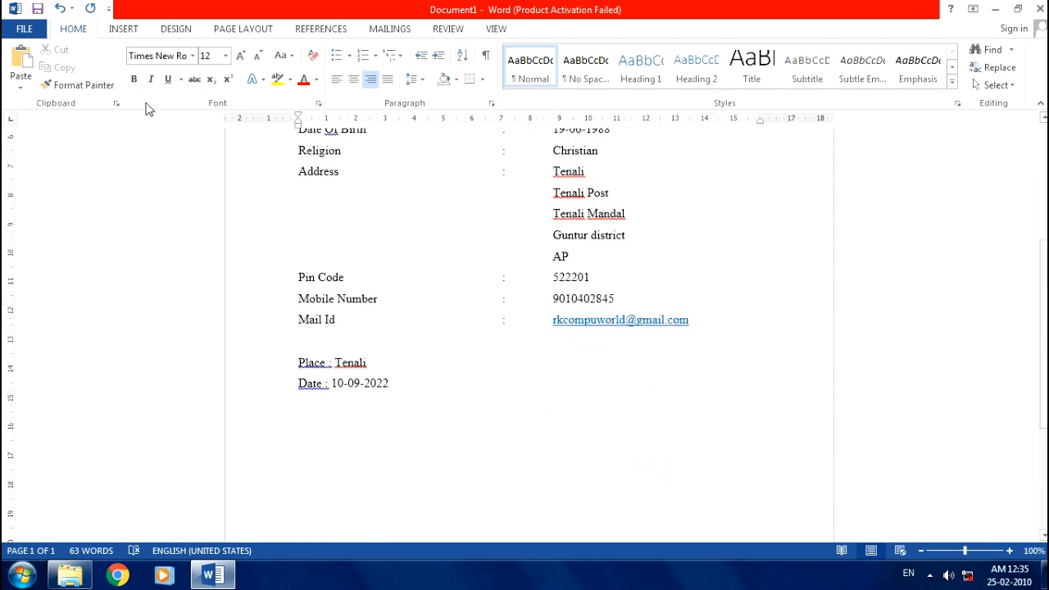
- Insert a signature line showing the signer's full name, then open the print preview
click(123, 29)
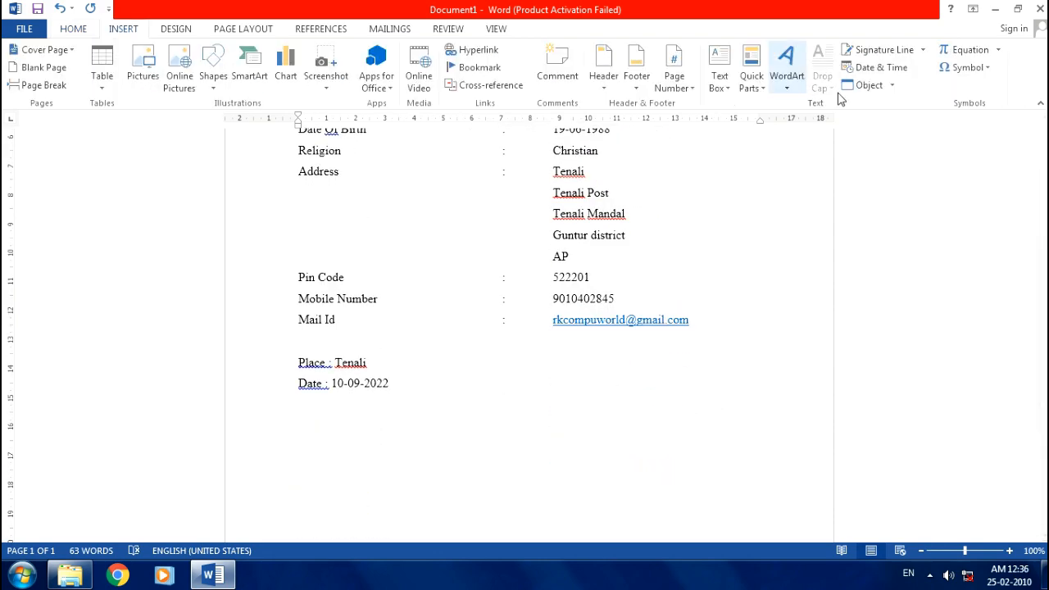
click(853, 54)
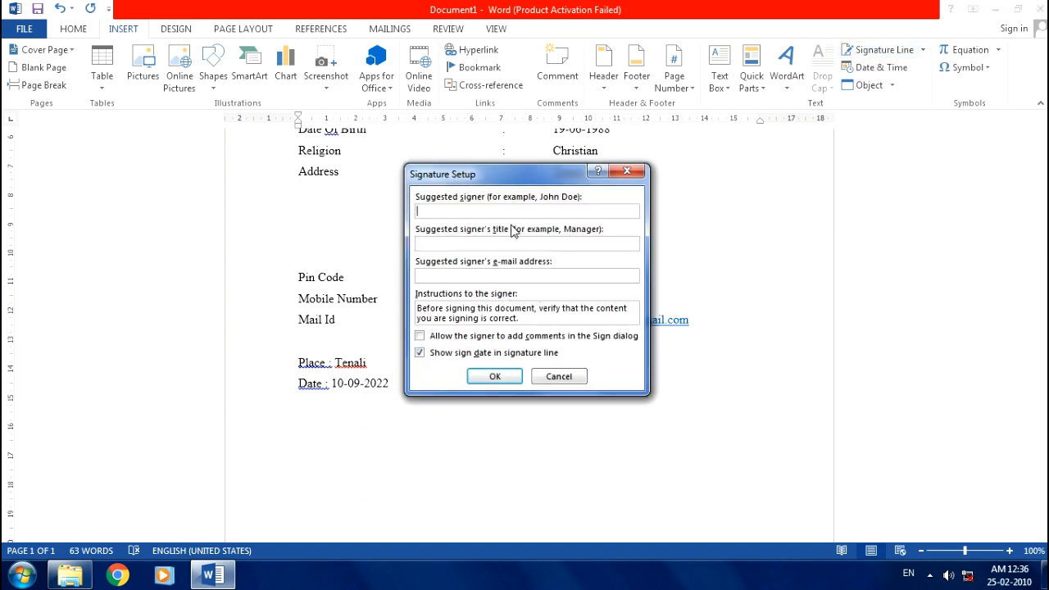
key(Return)
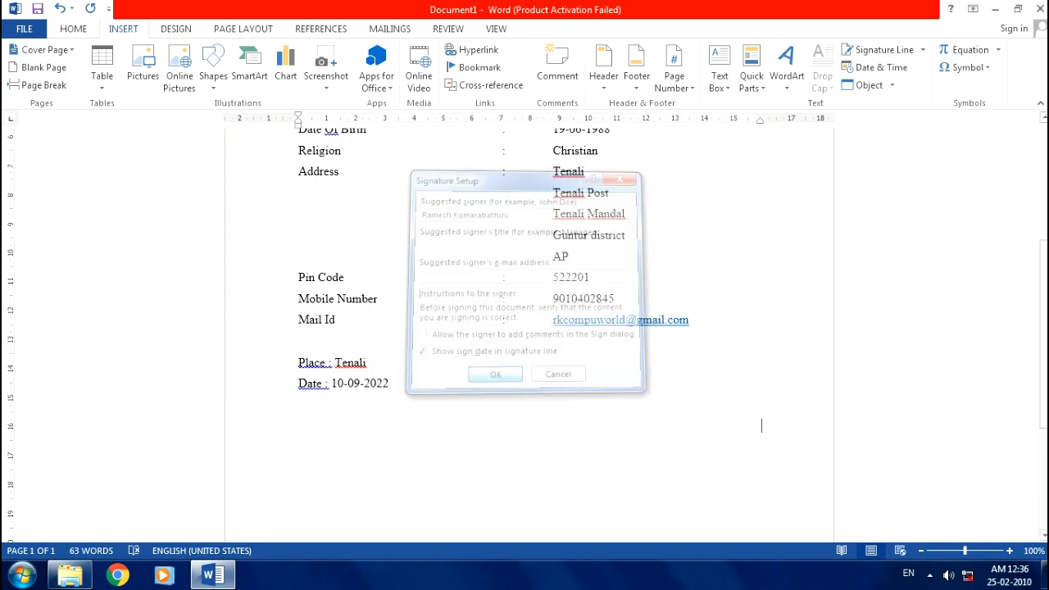
scroll(698, 429, down, 3)
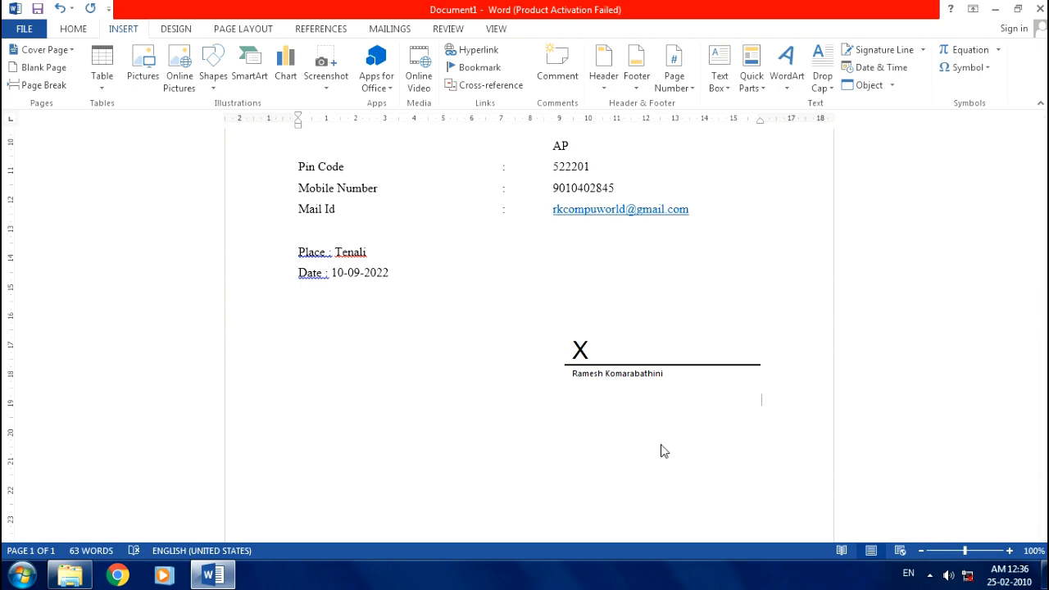
key(ctrl+p)
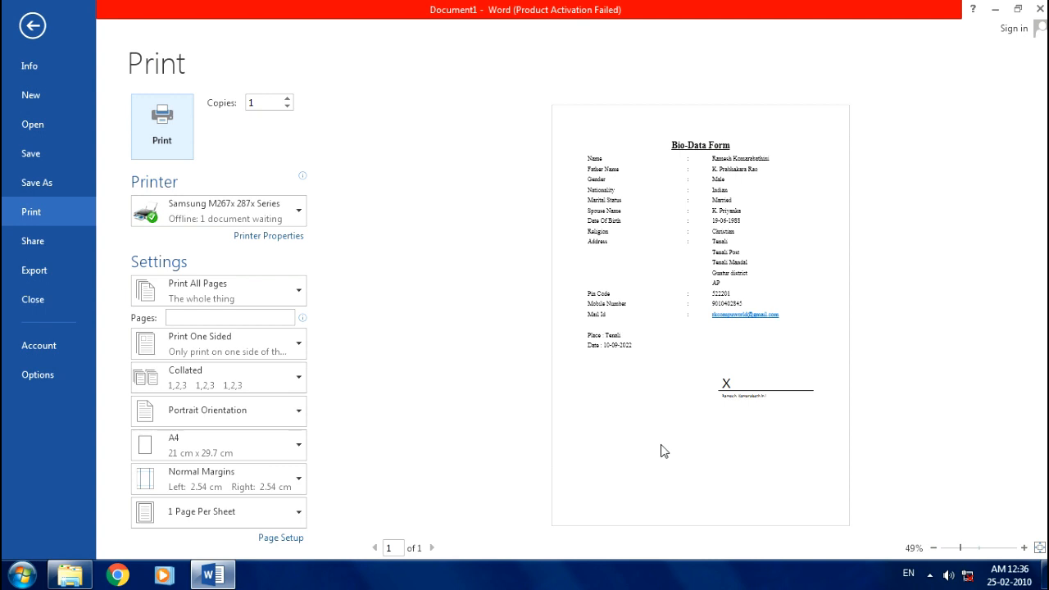
- Leave the print preview and scroll back up through the completed bio-data form
key(Escape)
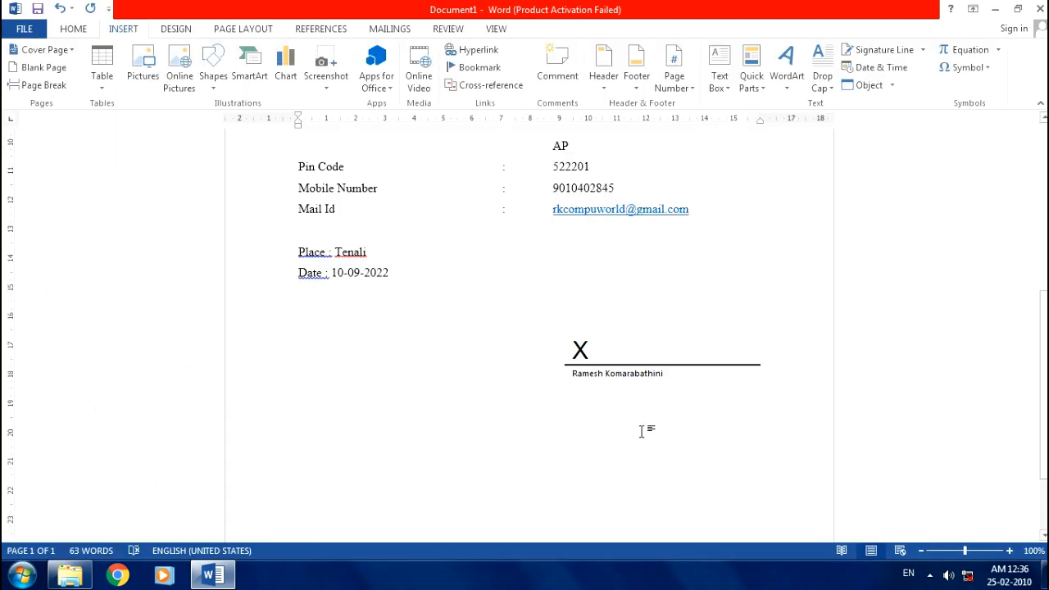
scroll(642, 427, up, 4)
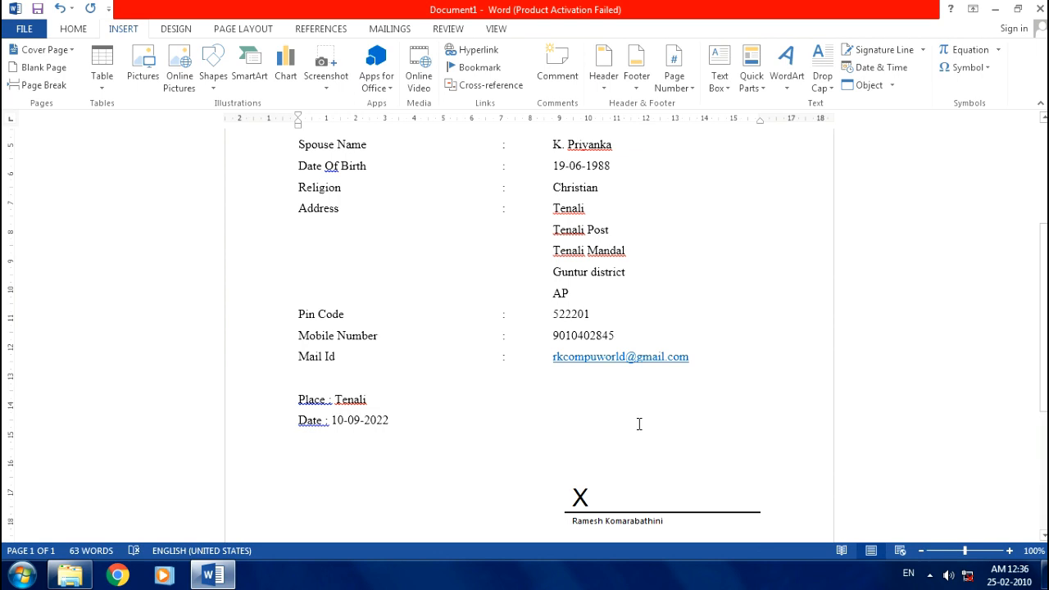